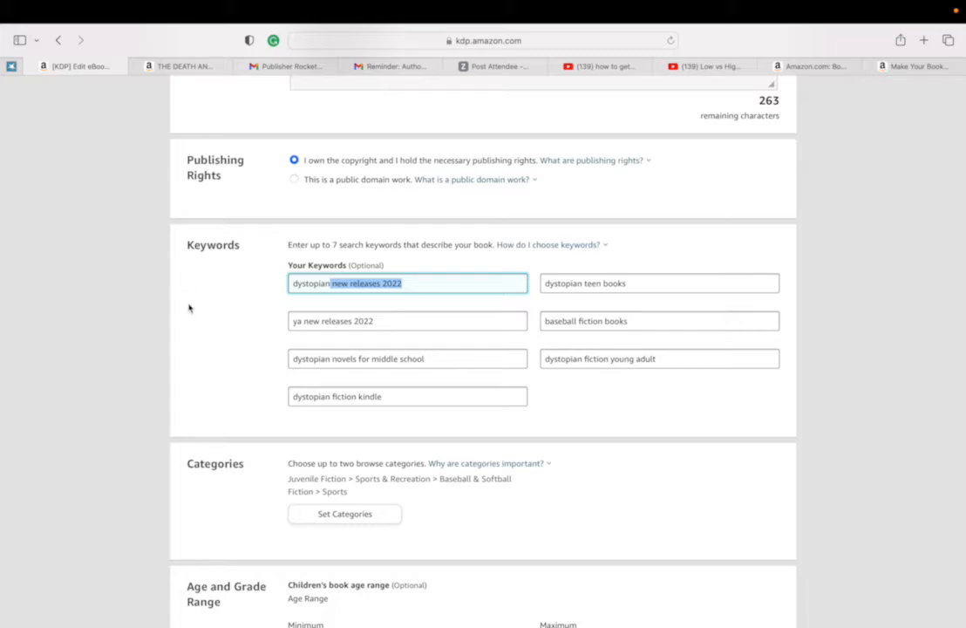
# Open the book's Amazon product page, highlight the Readers Choice review quote in its description, and return to the KDP eBook details
pyautogui.click(179, 67)
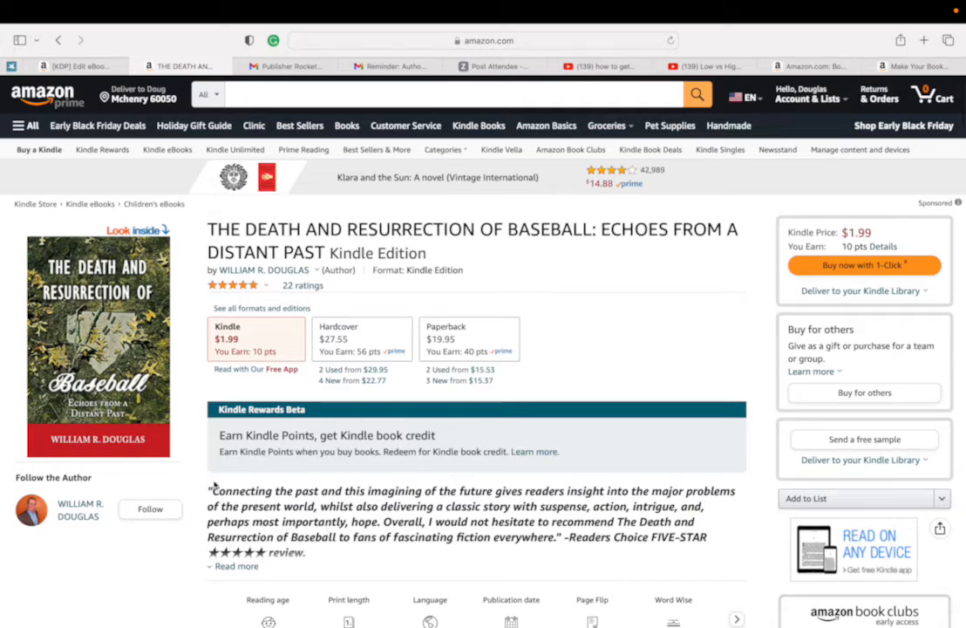
pyautogui.moveTo(208, 490); pyautogui.dragTo(348, 557)
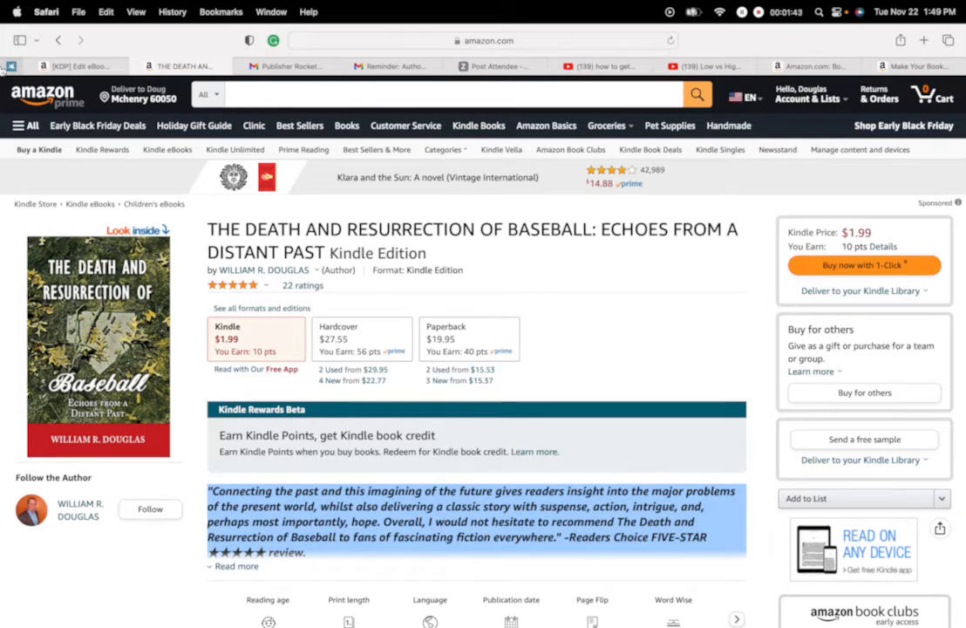
pyautogui.click(76, 65)
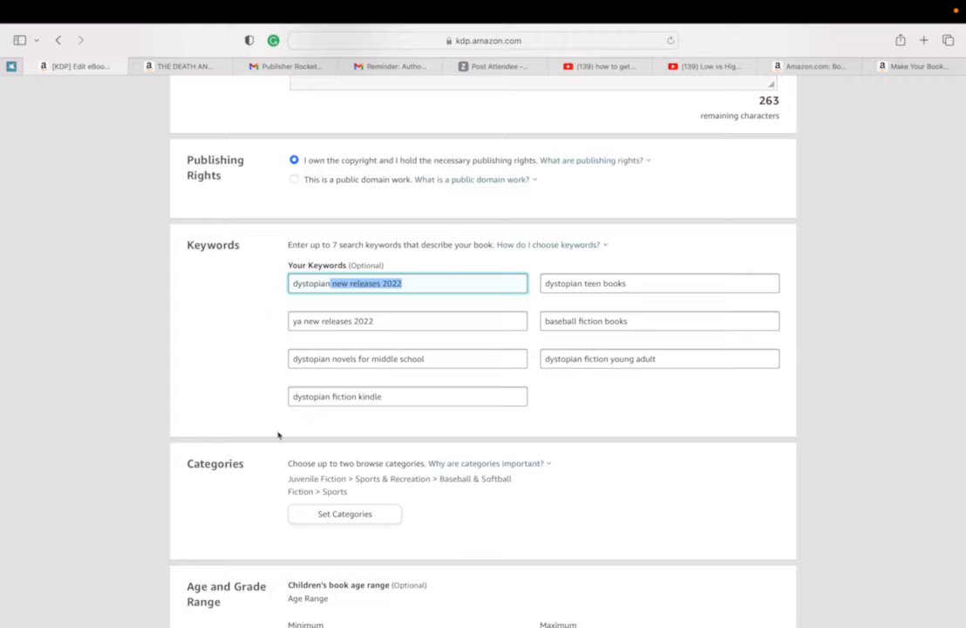
# Highlight the Optional label beside Your Keywords in the eBook's Keywords section
pyautogui.click(596, 162)
pyautogui.click(210, 309)
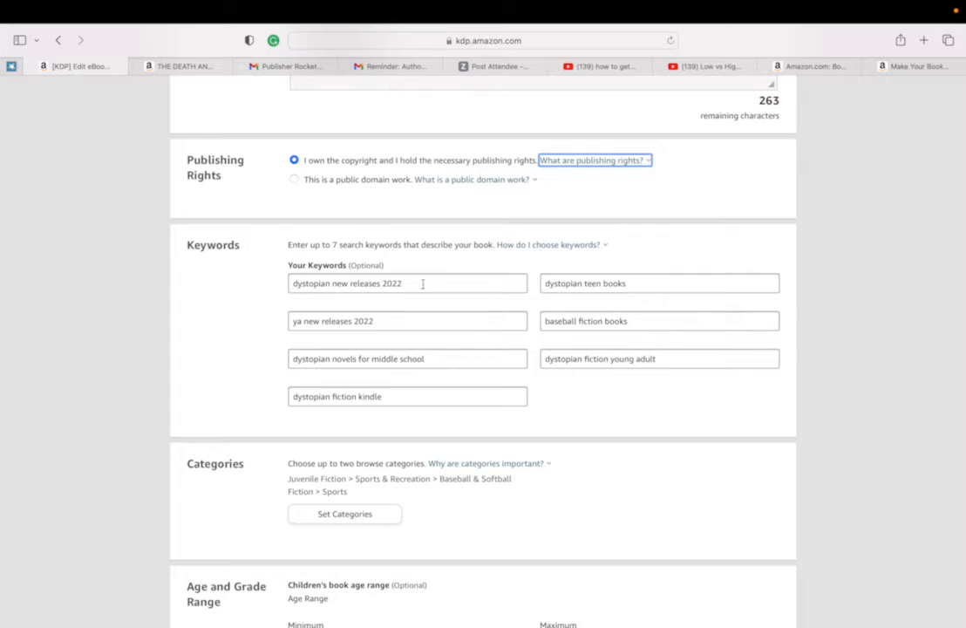
pyautogui.moveTo(348, 266); pyautogui.dragTo(386, 269)
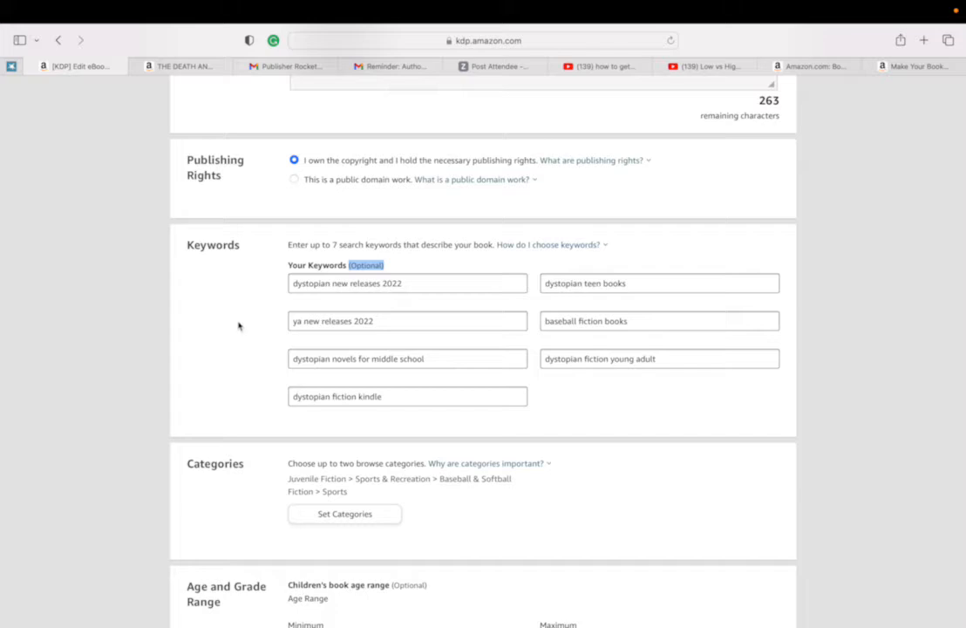
# Switch to Publisher Rocket to view the keyword results for baseball books, and return to the KDP keyword entries
pyautogui.moveTo(430, 613)
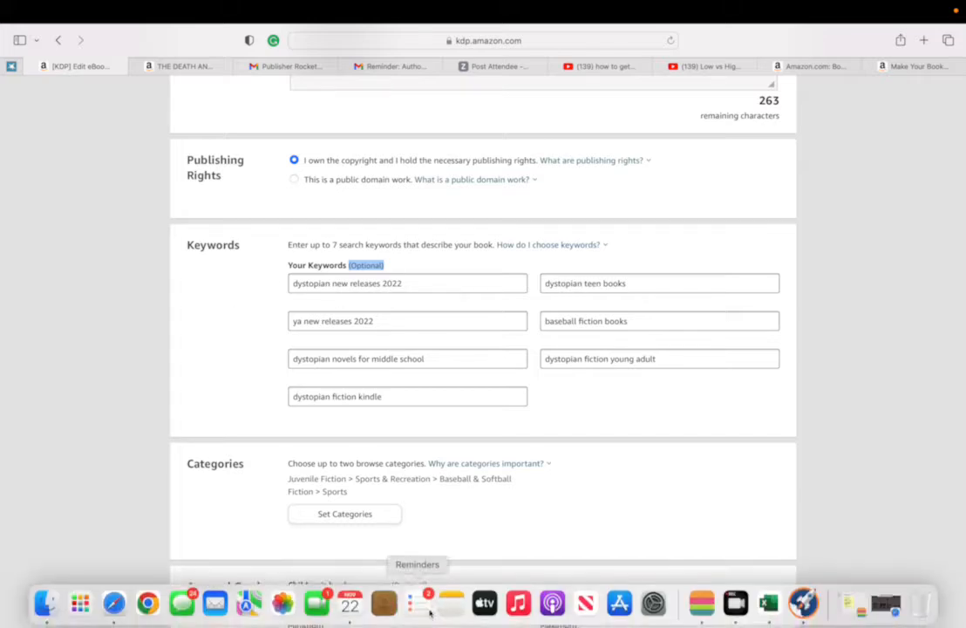
pyautogui.moveTo(468, 4)
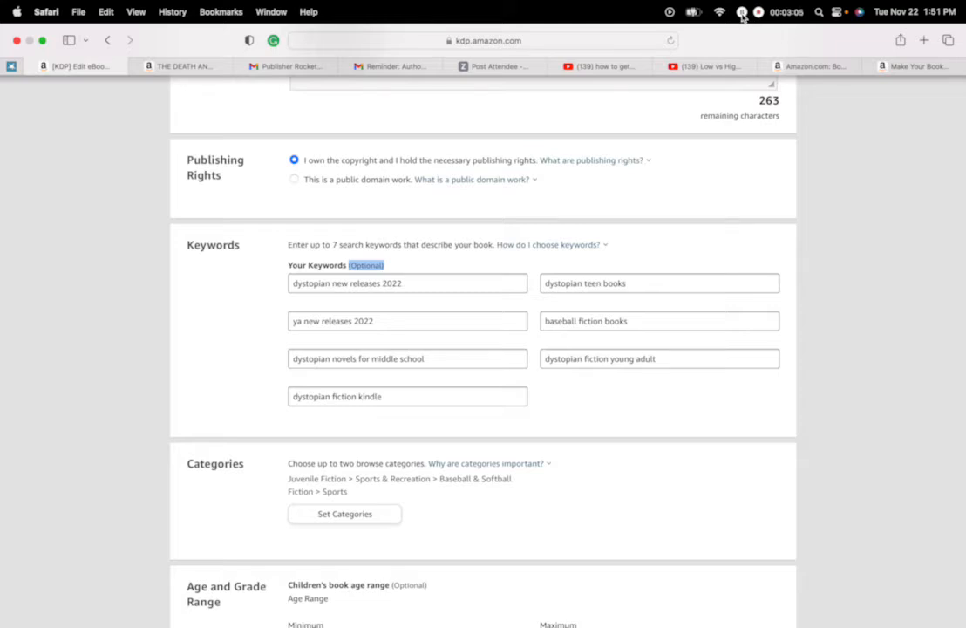
pyautogui.moveTo(702, 610)
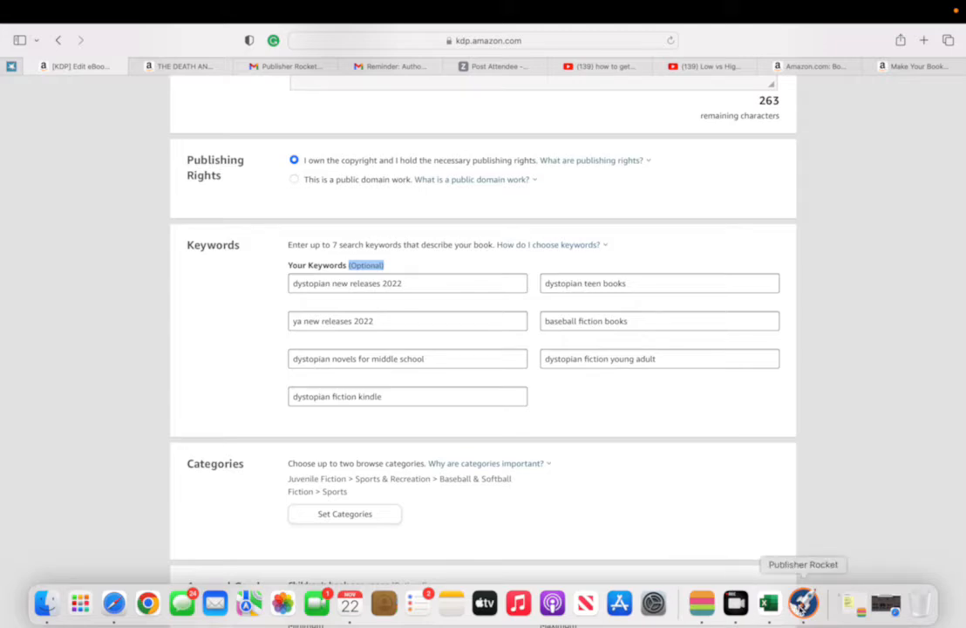
pyautogui.click(802, 603)
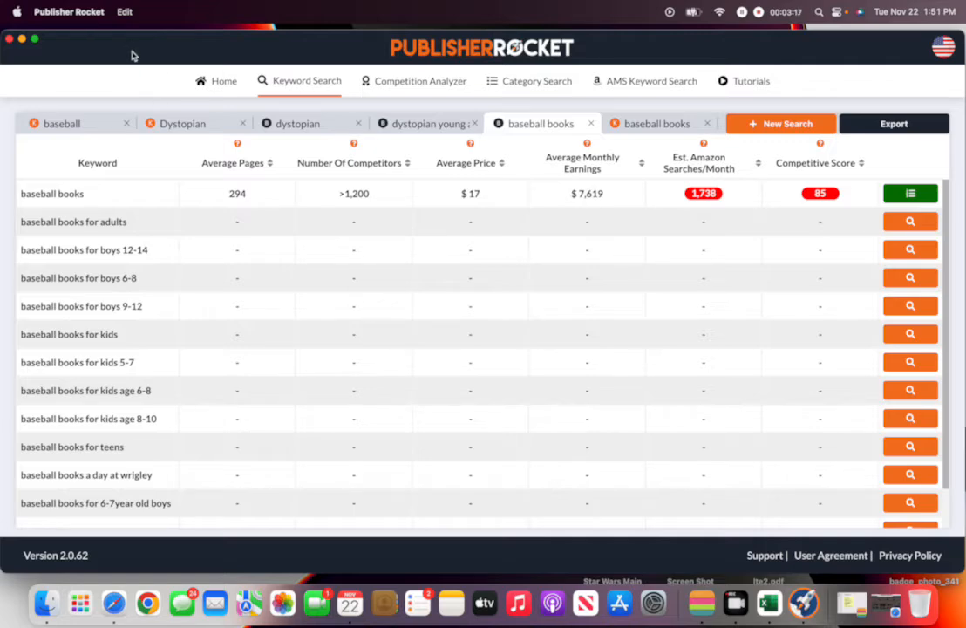
pyautogui.hotkey('ctrl', 'Right')
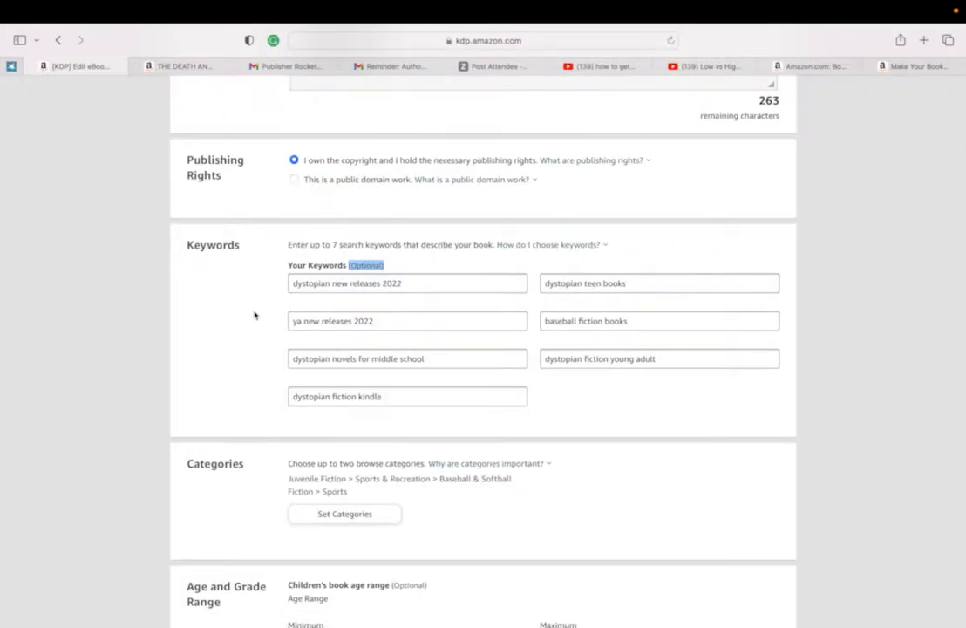
pyautogui.hotkey('ctrl', 'Left')
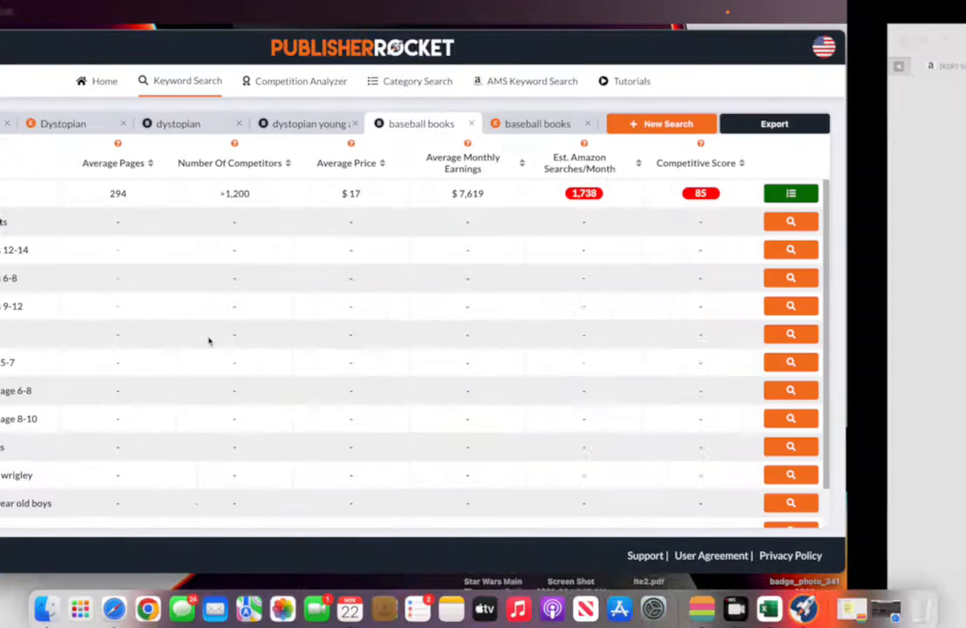
pyautogui.hotkey('ctrl', 'Right')
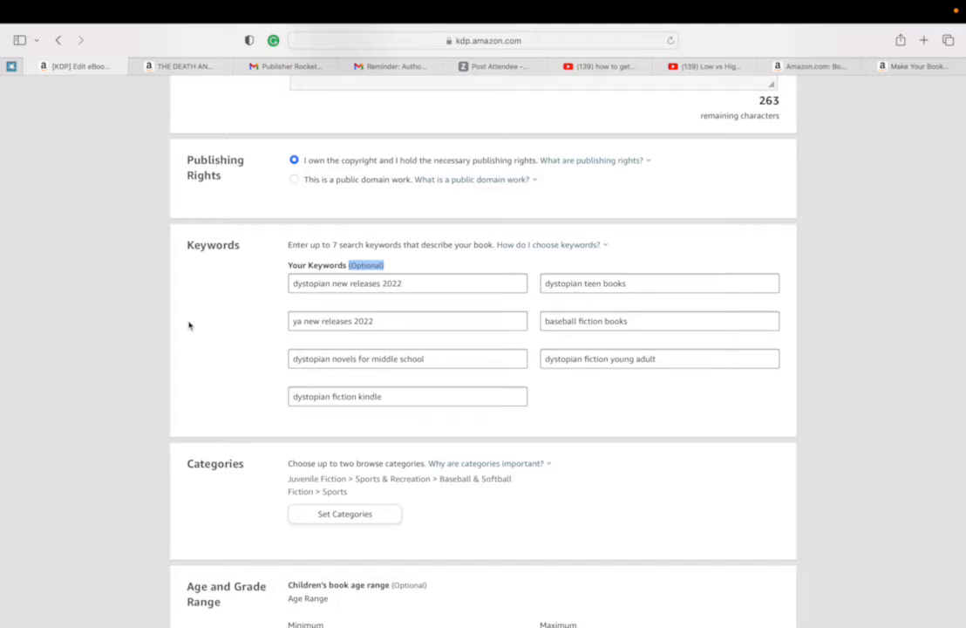
# Open the KDP keyword help page and highlight the tip about keeping keywords and description consistent across formats
pyautogui.click(830, 67)
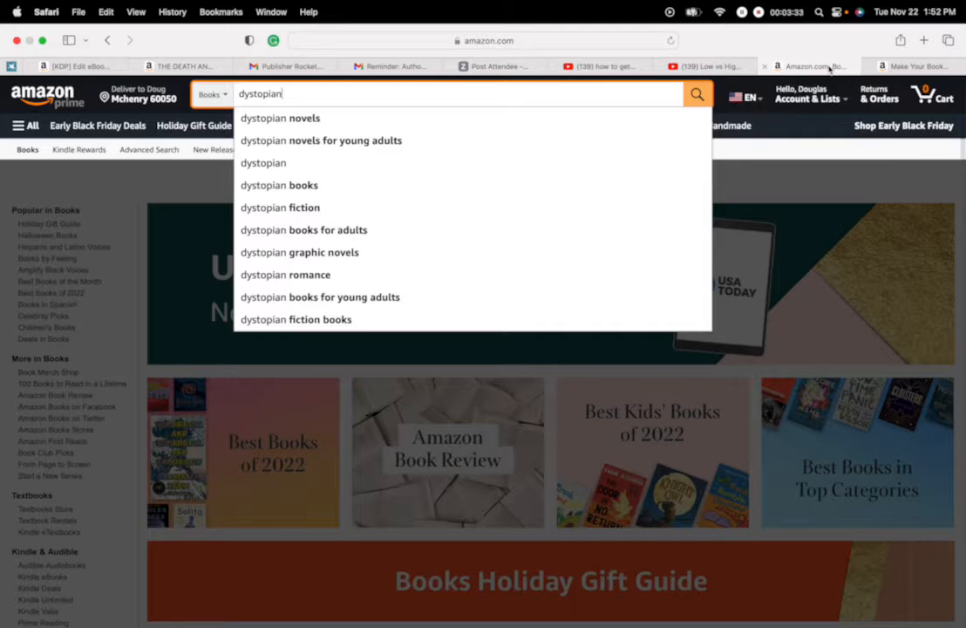
pyautogui.click(911, 67)
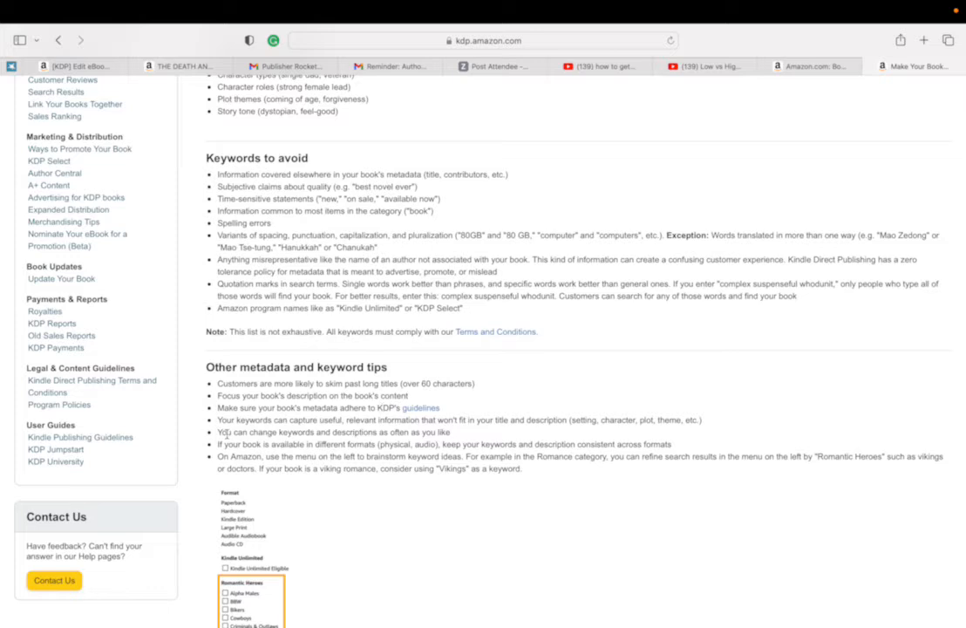
pyautogui.moveTo(219, 449); pyautogui.dragTo(687, 452)
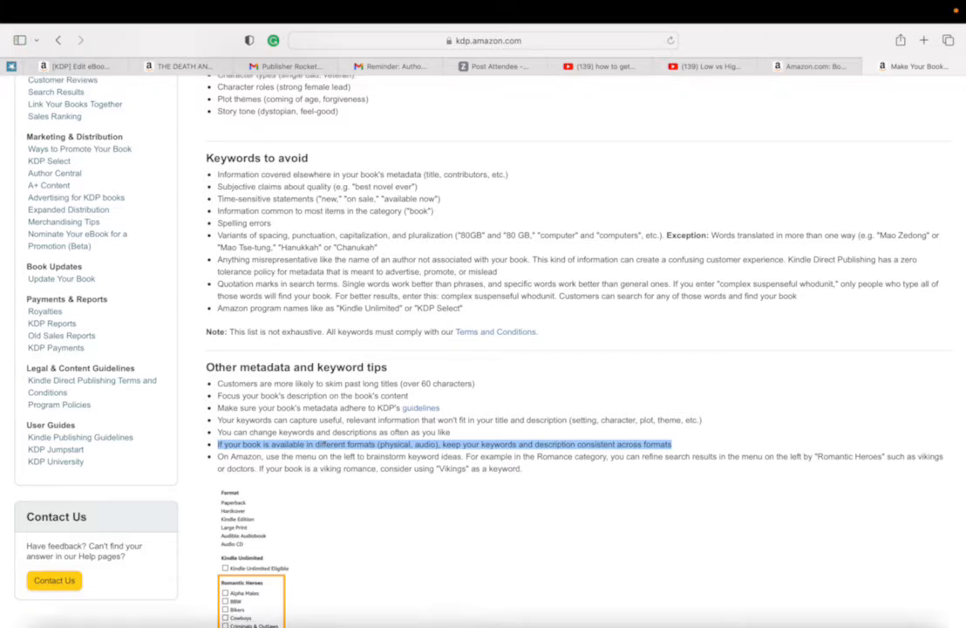
pyautogui.moveTo(530, 590)
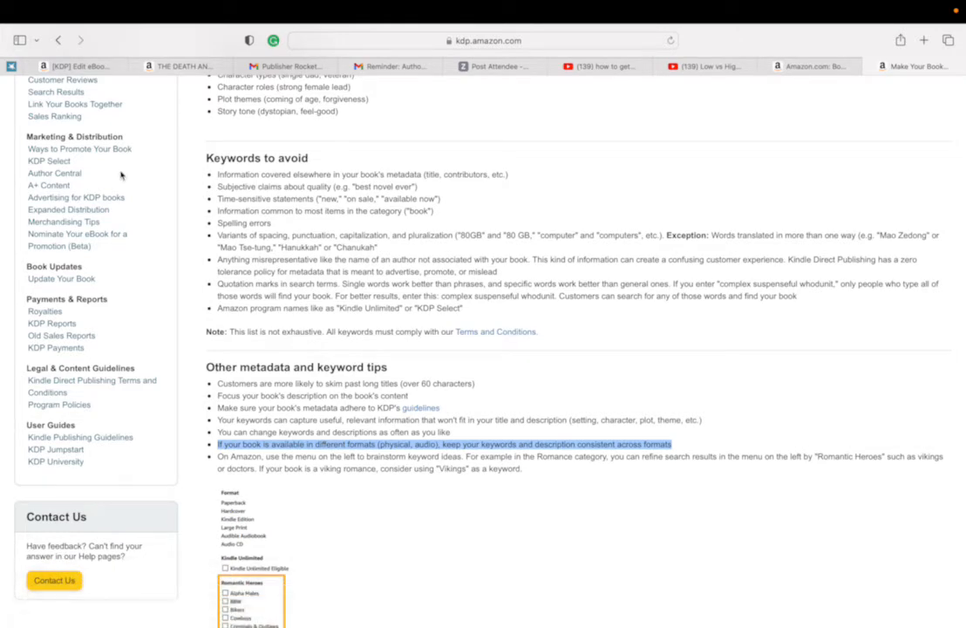
# Go back to the KDP eBook keywords and switch to the ANALYZED KEYWORD SEARCH workbook in Excel
pyautogui.click(98, 68)
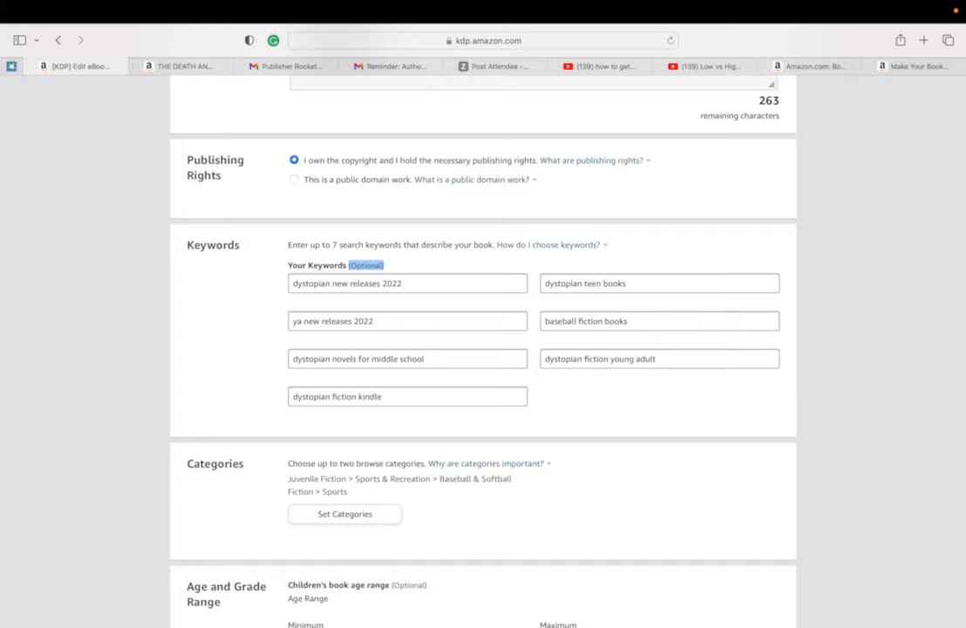
pyautogui.moveTo(171, 19)
pyautogui.moveTo(510, 623)
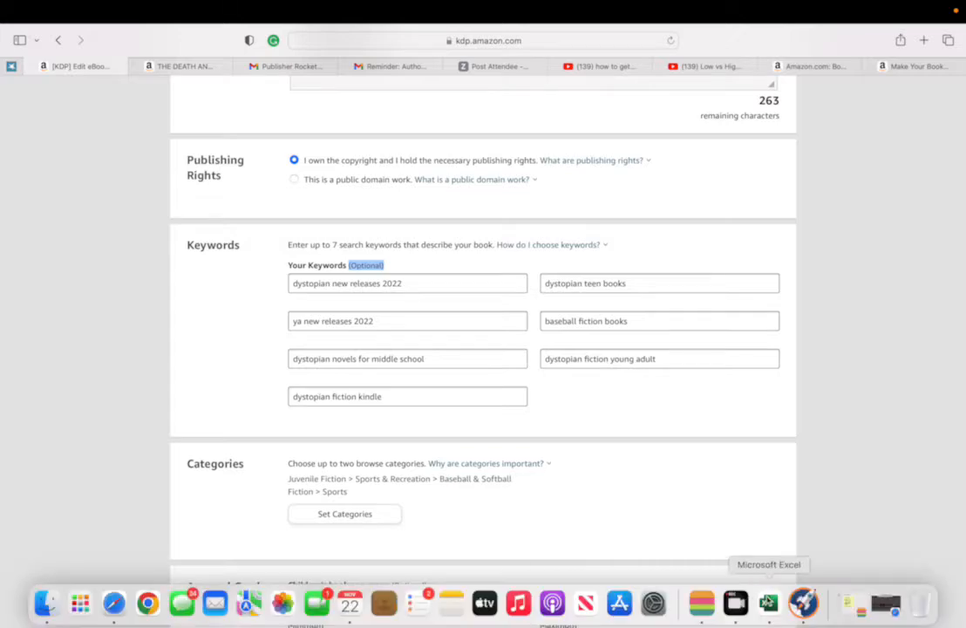
pyautogui.click(767, 603)
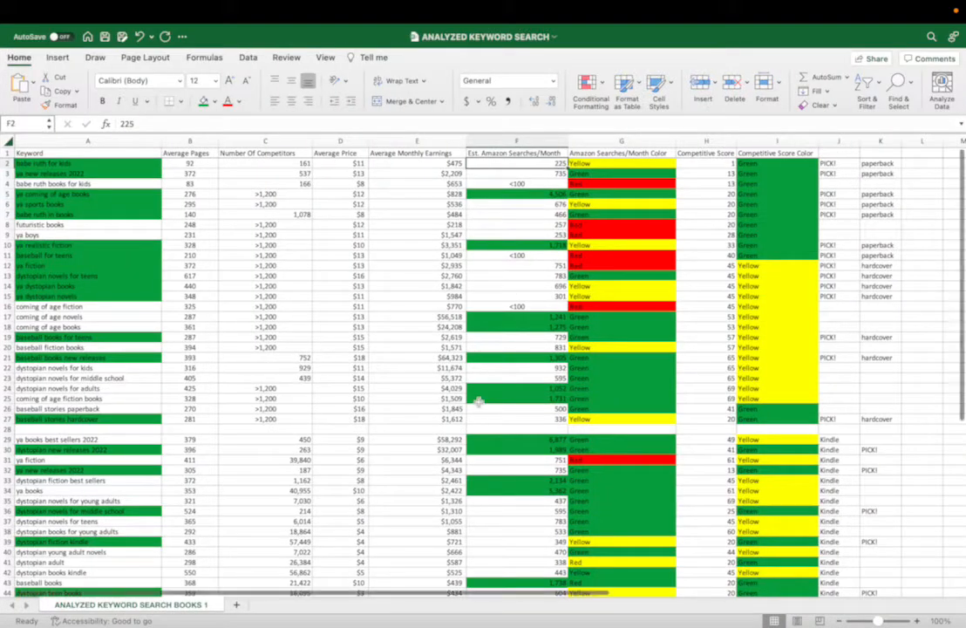
# View the baseball books results in Publisher Rocket again and return to the keyword workbook in Excel
pyautogui.moveTo(554, 623)
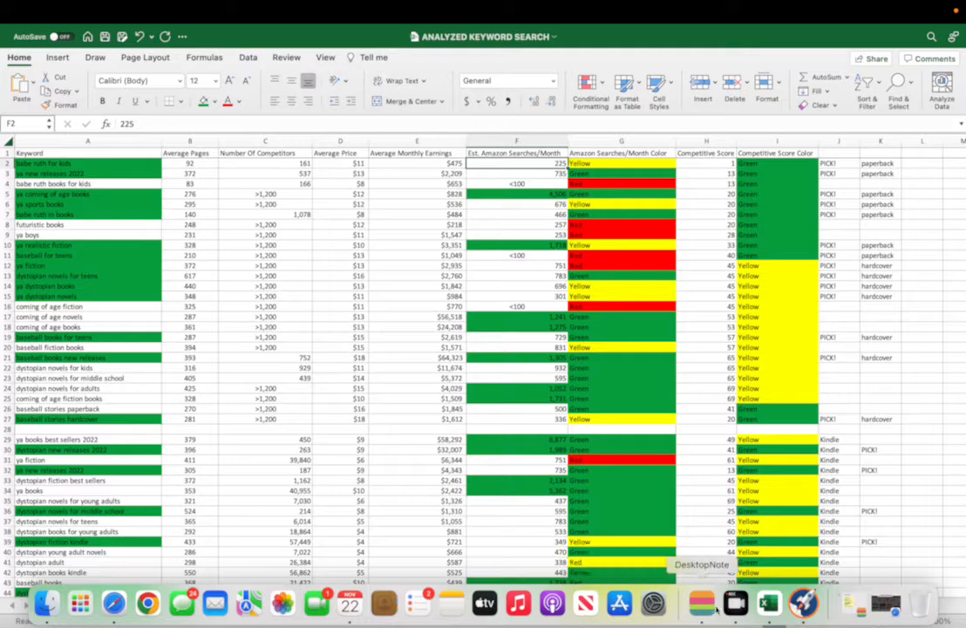
pyautogui.click(802, 603)
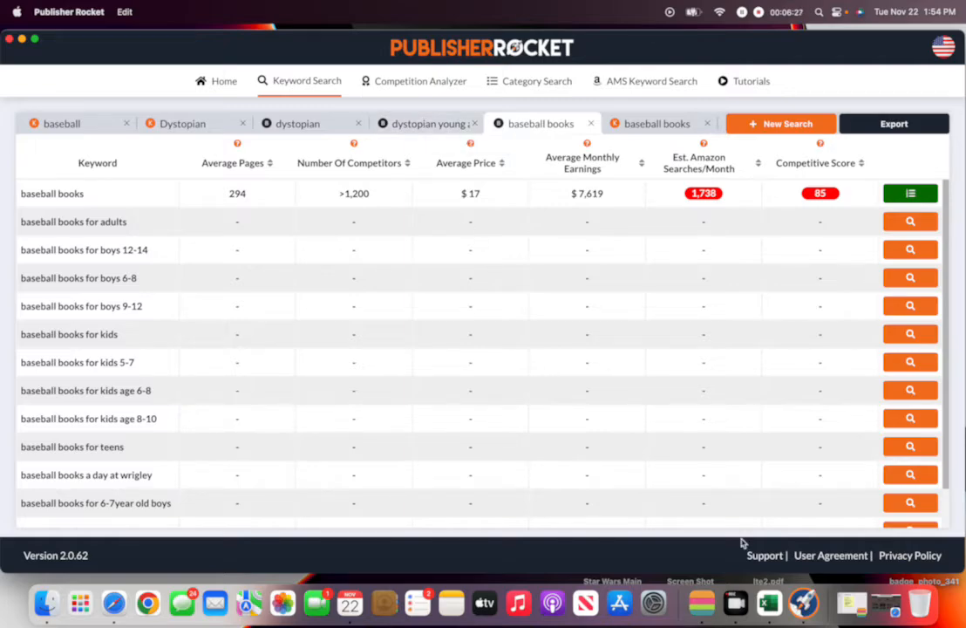
pyautogui.click(768, 603)
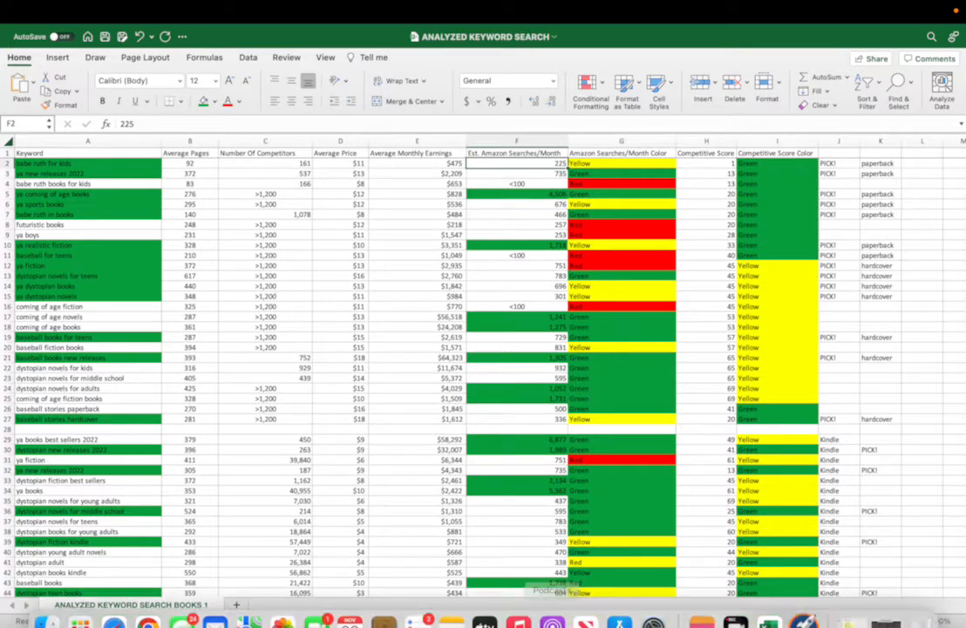
pyautogui.moveTo(208, 12)
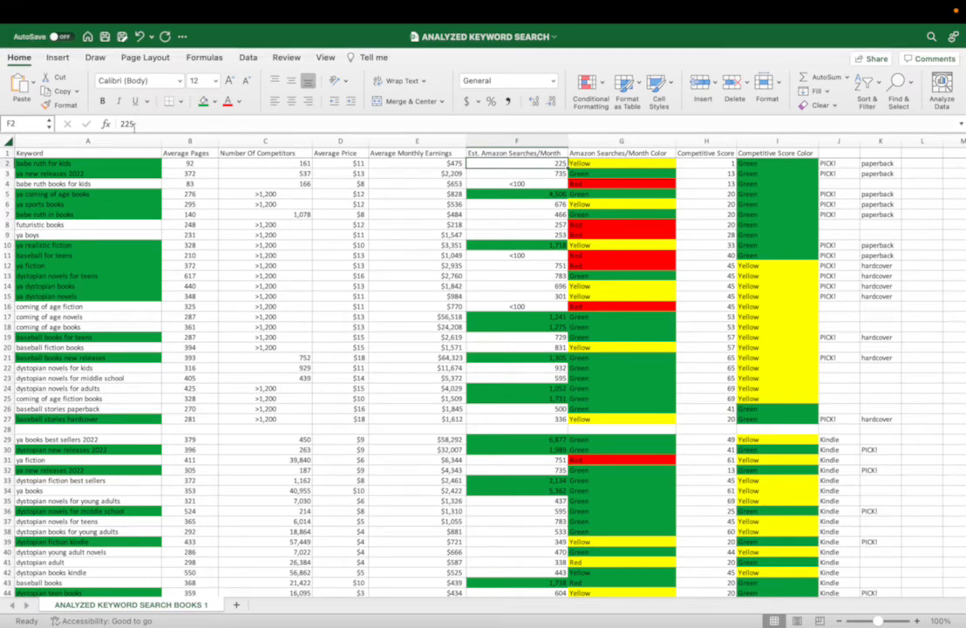
# Switch to Publisher Rocket and run a new keyword search for Babe Ruth in the Books market
pyautogui.moveTo(711, 604)
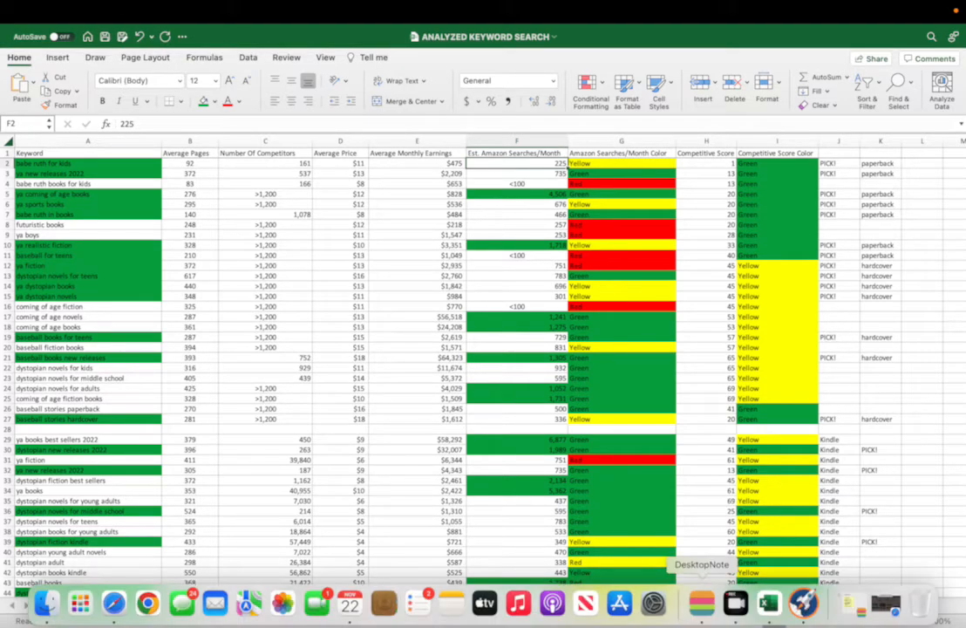
pyautogui.click(804, 605)
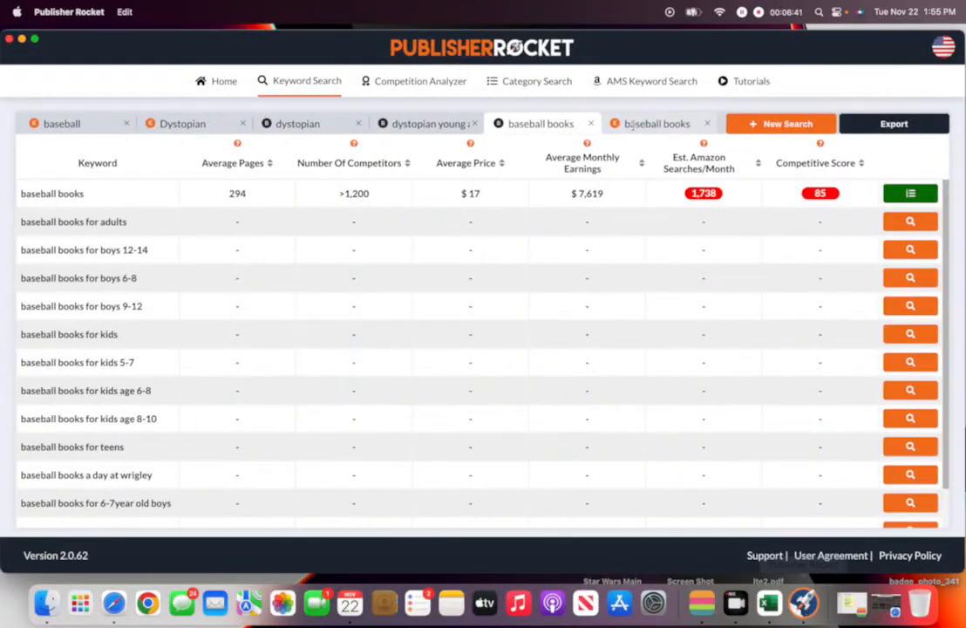
pyautogui.click(771, 125)
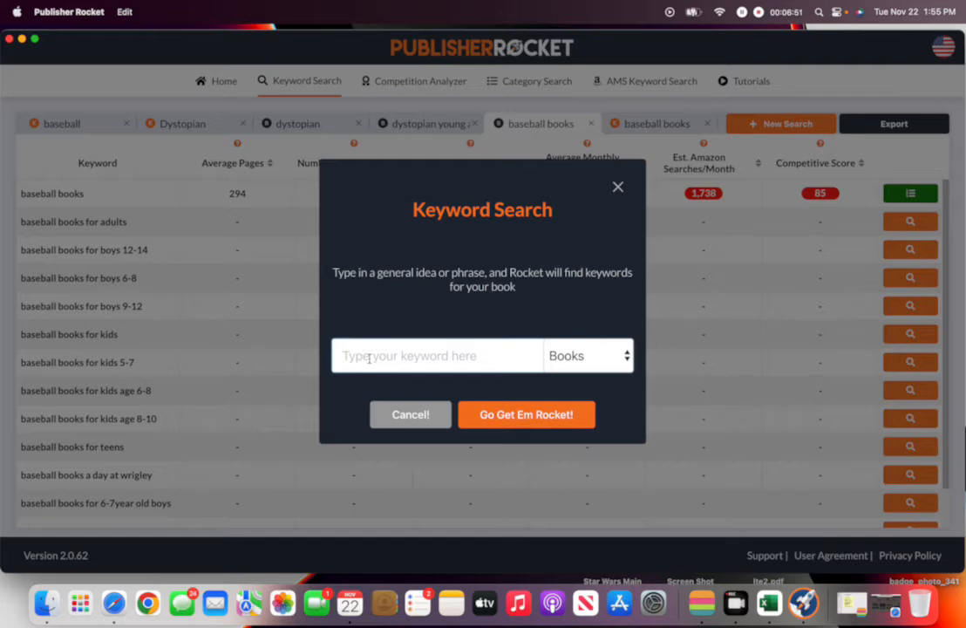
pyautogui.write('Babe Ruth')
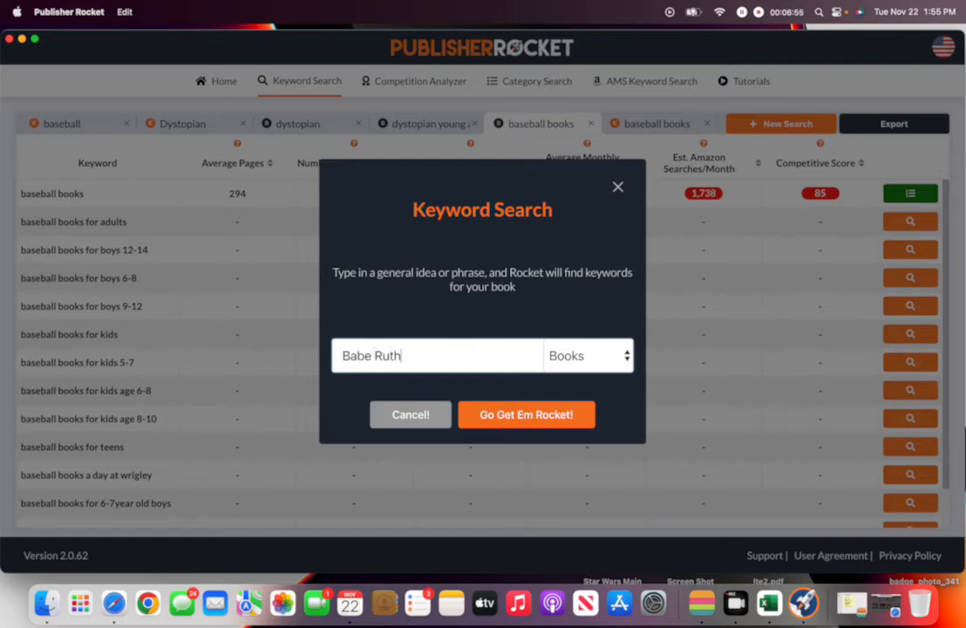
pyautogui.click(520, 416)
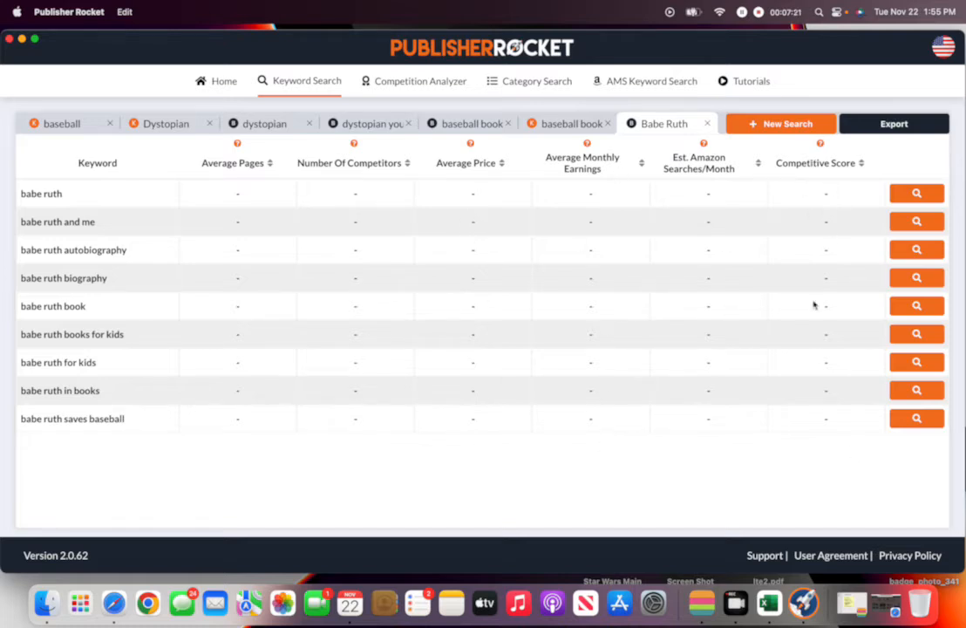
# Analyze the keywords "babe ruth" and "babe ruth in books" for earnings, monthly searches and competitive score
pyautogui.click(916, 195)
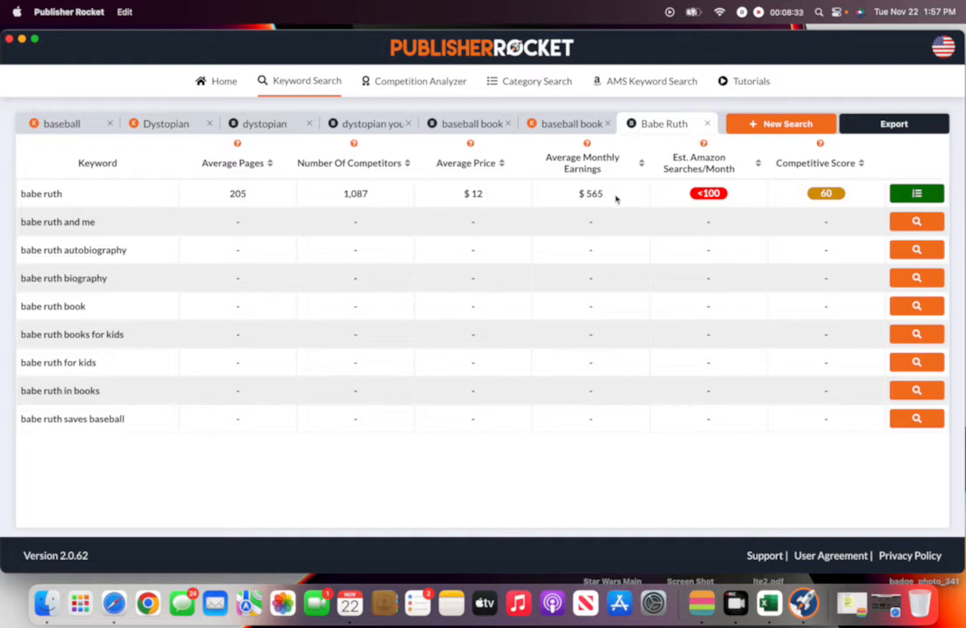
pyautogui.moveTo(695, 202)
pyautogui.moveTo(843, 199)
pyautogui.click(914, 392)
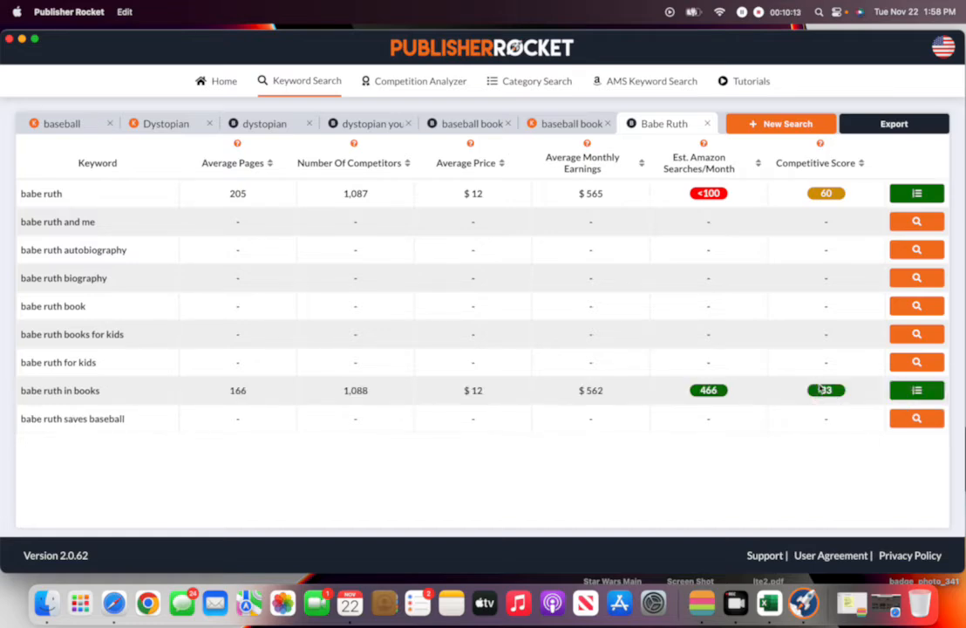
pyautogui.moveTo(827, 394)
pyautogui.moveTo(723, 394)
# Switch to the Excel keyword workbook and examine the color-coded keyword list, including the Kindle rows and those marked PICK!
pyautogui.click(768, 603)
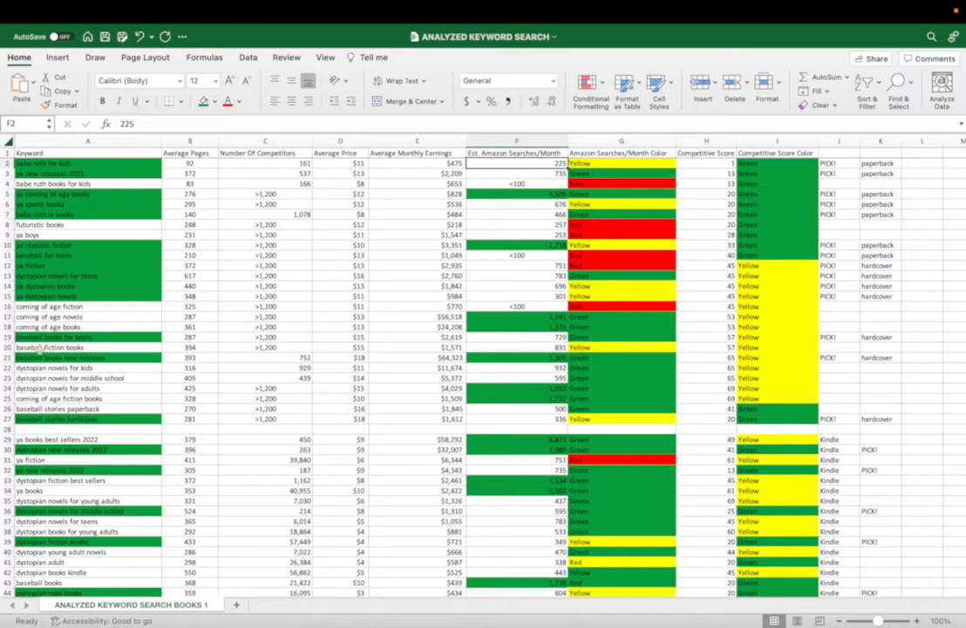
pyautogui.scroll(-10, 56, 485)
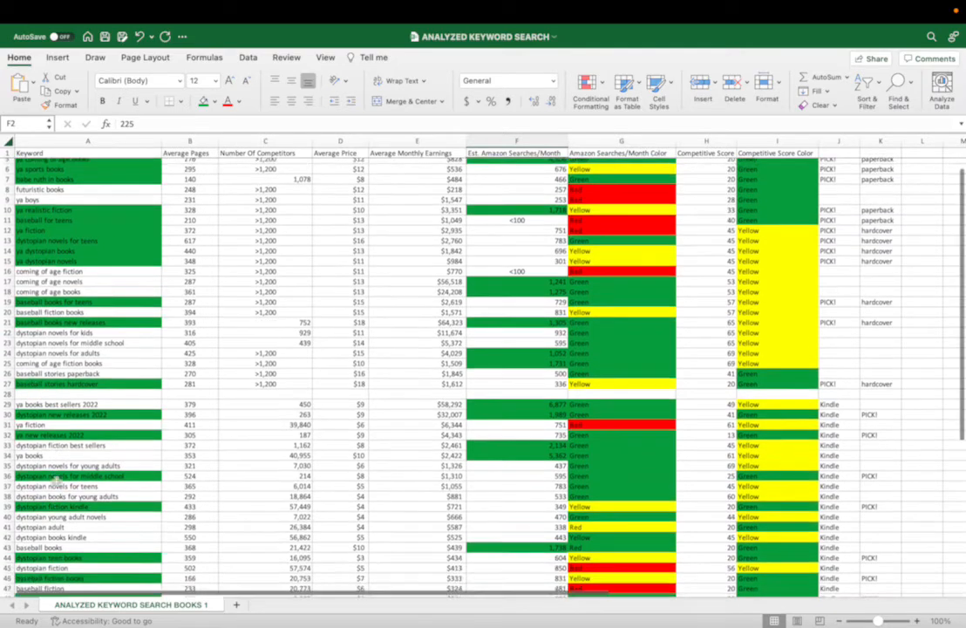
pyautogui.scroll(-2, 56, 482)
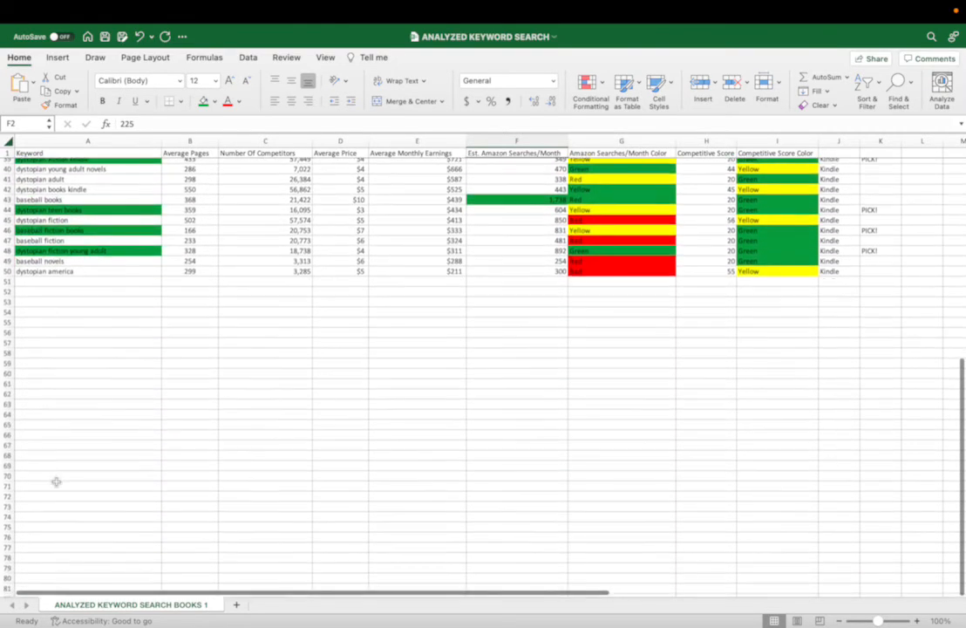
pyautogui.scroll(5, 56, 482)
pyautogui.scroll(-8, 56, 482)
pyautogui.scroll(5, 56, 482)
pyautogui.scroll(-2, 55, 483)
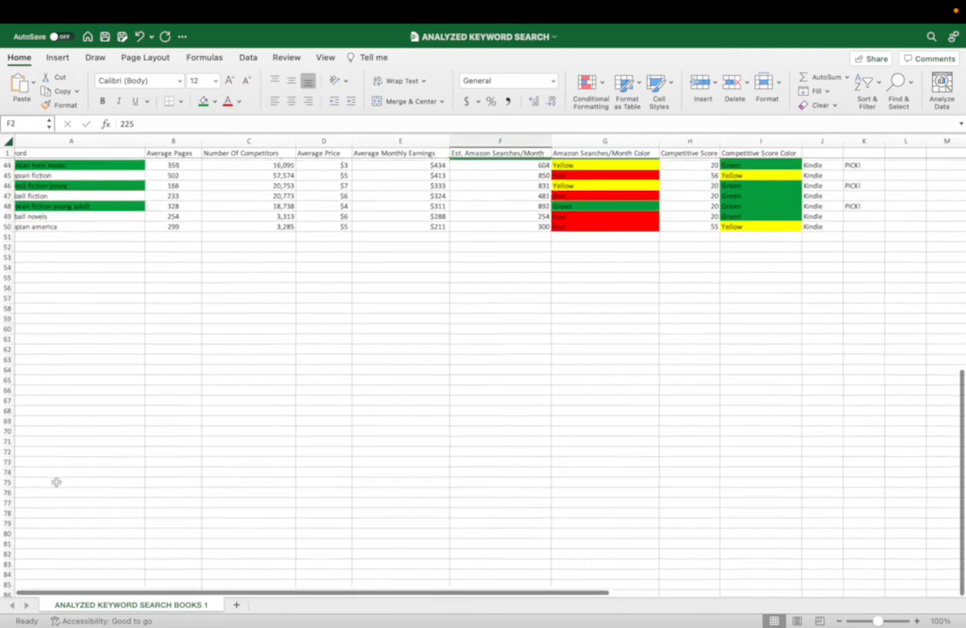
pyautogui.scroll(14, 56, 482)
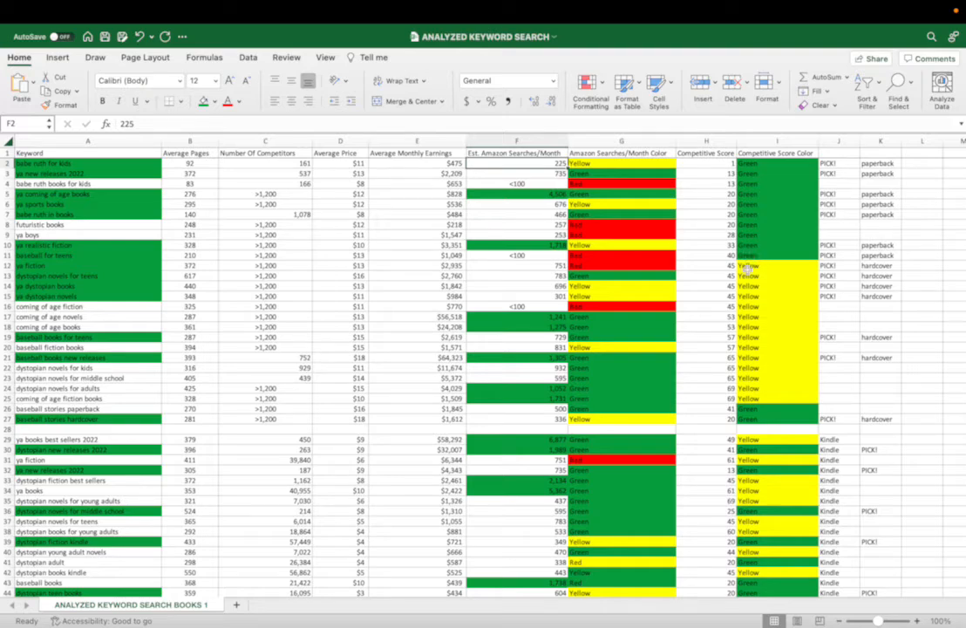
# Examine the Competitive Score Color column across the book keywords and the Kindle keywords
pyautogui.scroll(-5, 758, 317)
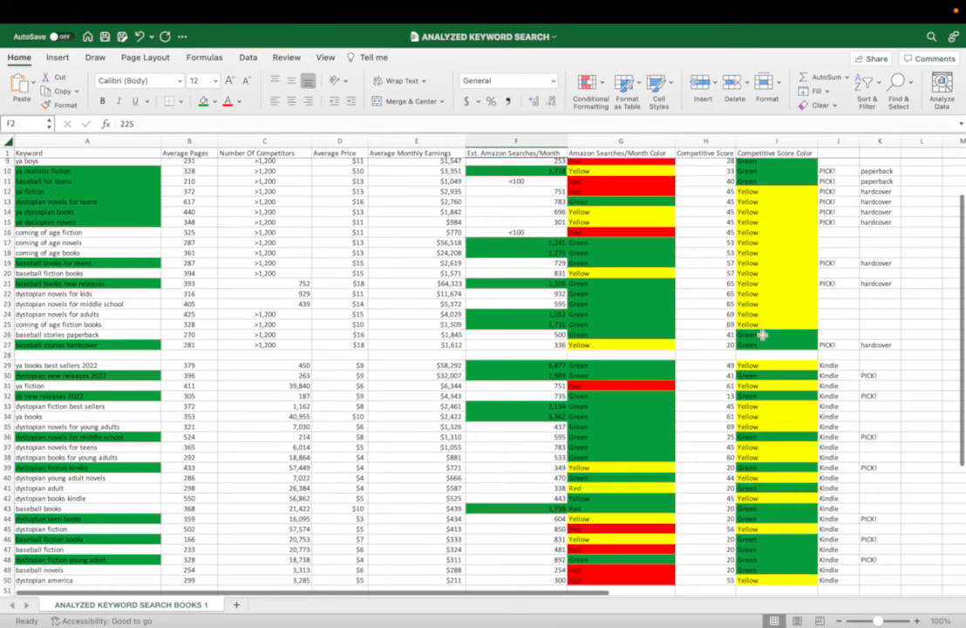
pyautogui.click(759, 335)
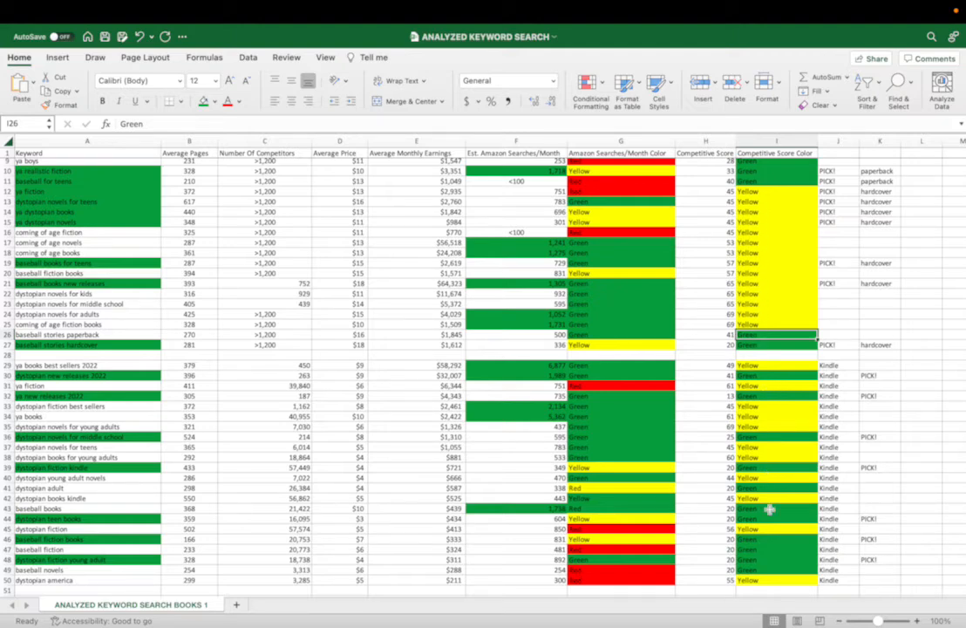
pyautogui.scroll(-4, 767, 509)
pyautogui.scroll(8, 768, 510)
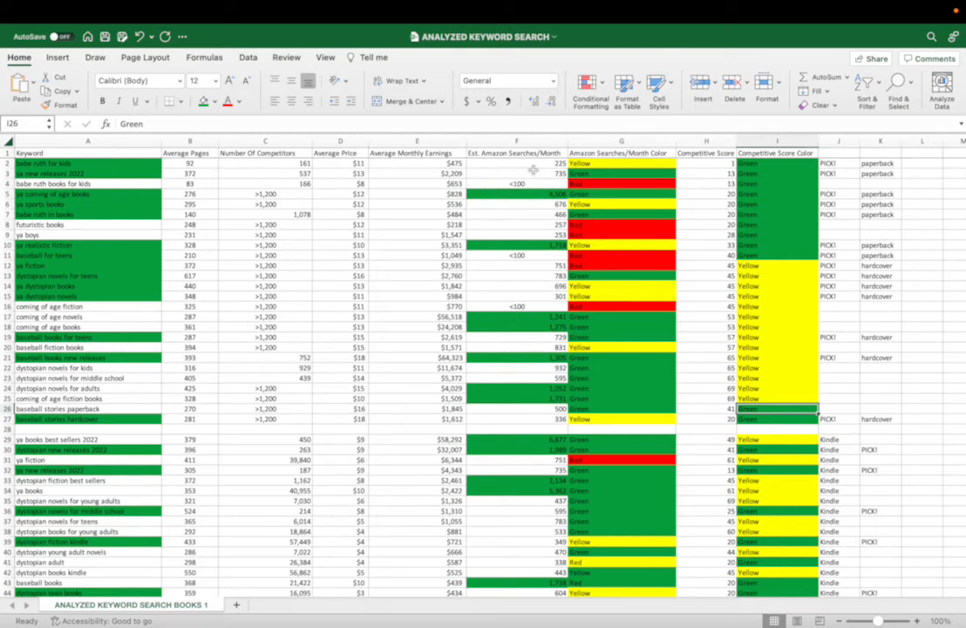
pyautogui.scroll(-1, 546, 398)
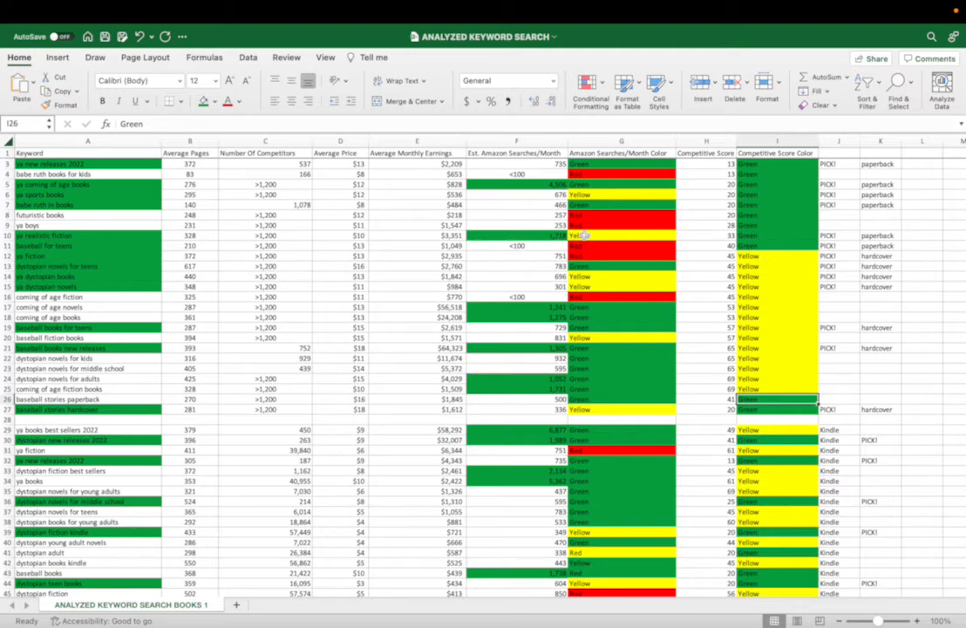
# Examine the "ya realistic fiction" row across its monthly searches, earnings, competitors and search color
pyautogui.click(538, 237)
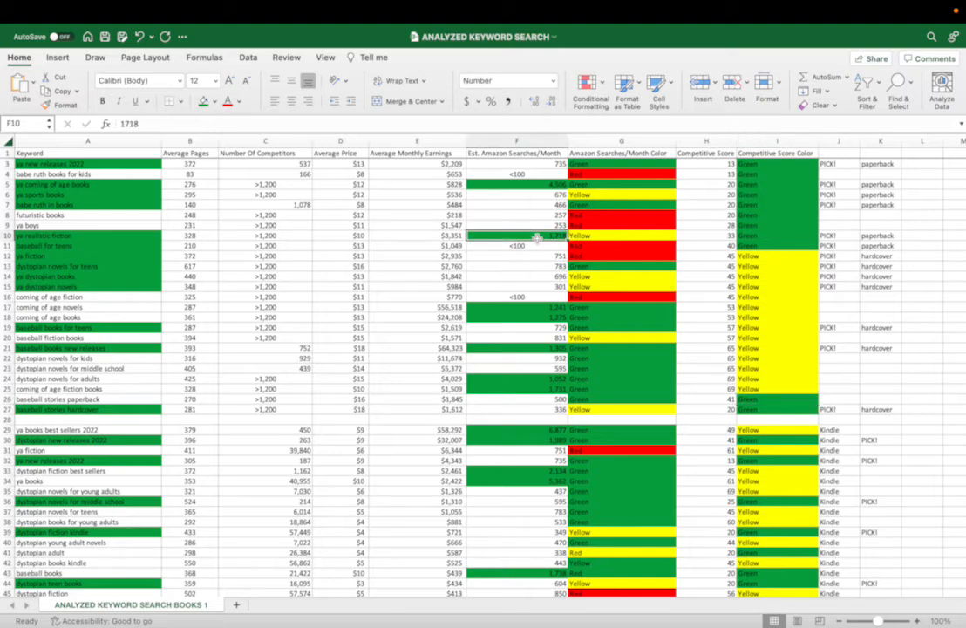
pyautogui.press('Left')
pyautogui.press('Left')
pyautogui.press('Right')
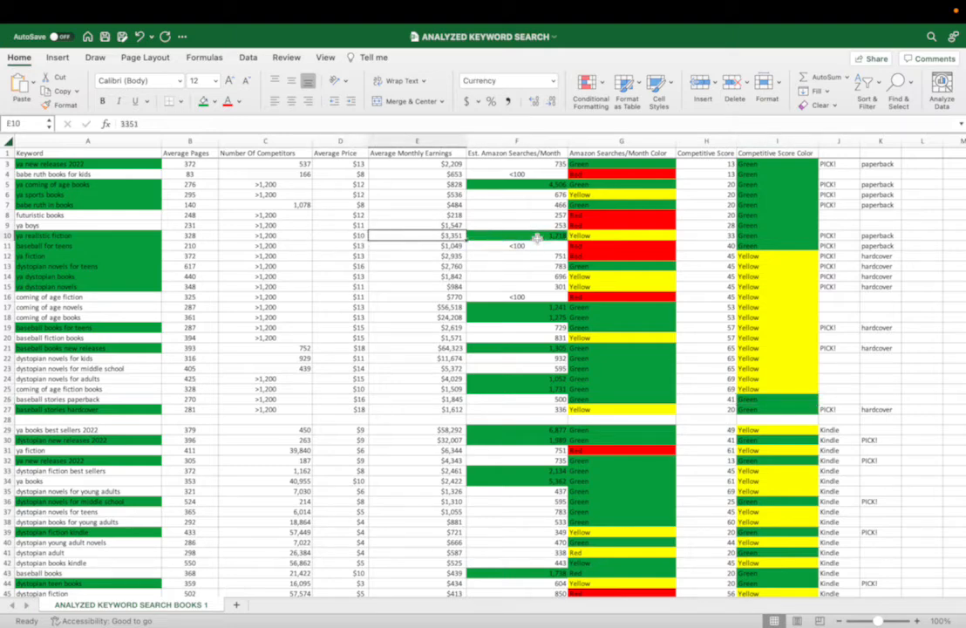
pyautogui.press('Left')
pyautogui.press('Left')
pyautogui.press('Left')
pyautogui.press('Left')
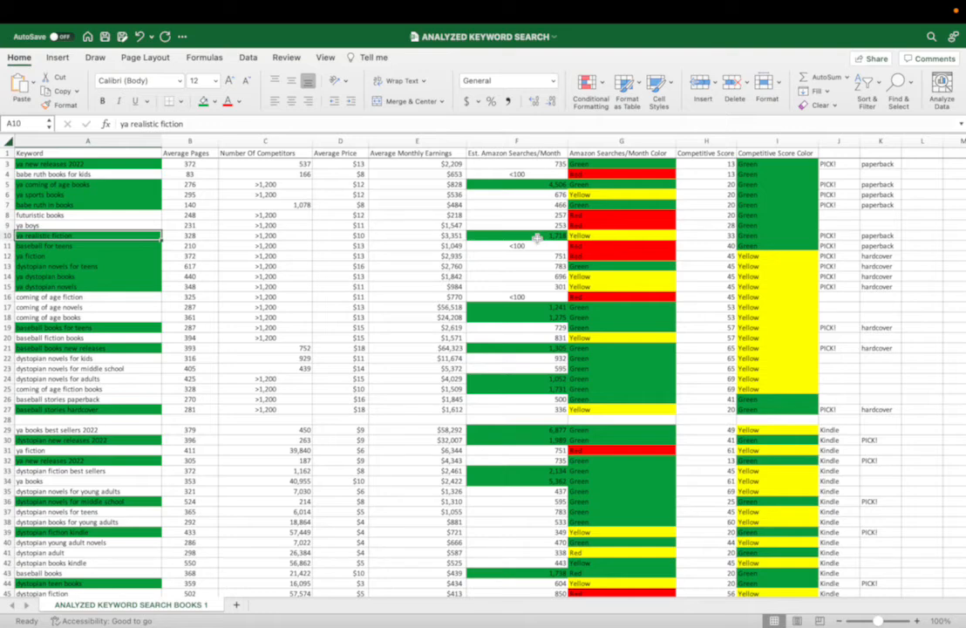
pyautogui.press('Right')
pyautogui.press('Right')
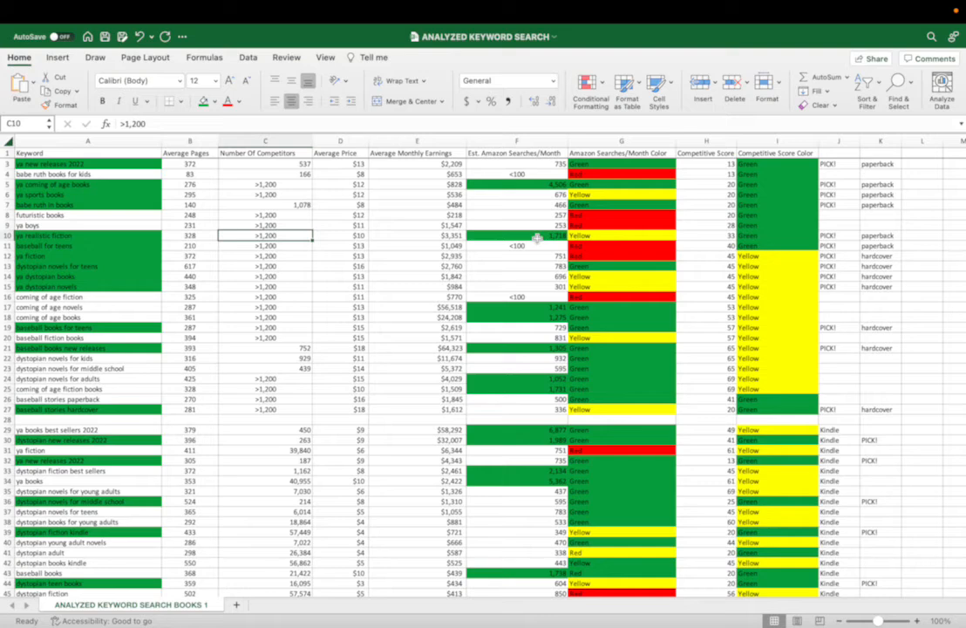
pyautogui.press('Right')
pyautogui.press('Right')
pyautogui.press('Right')
pyautogui.press('Right')
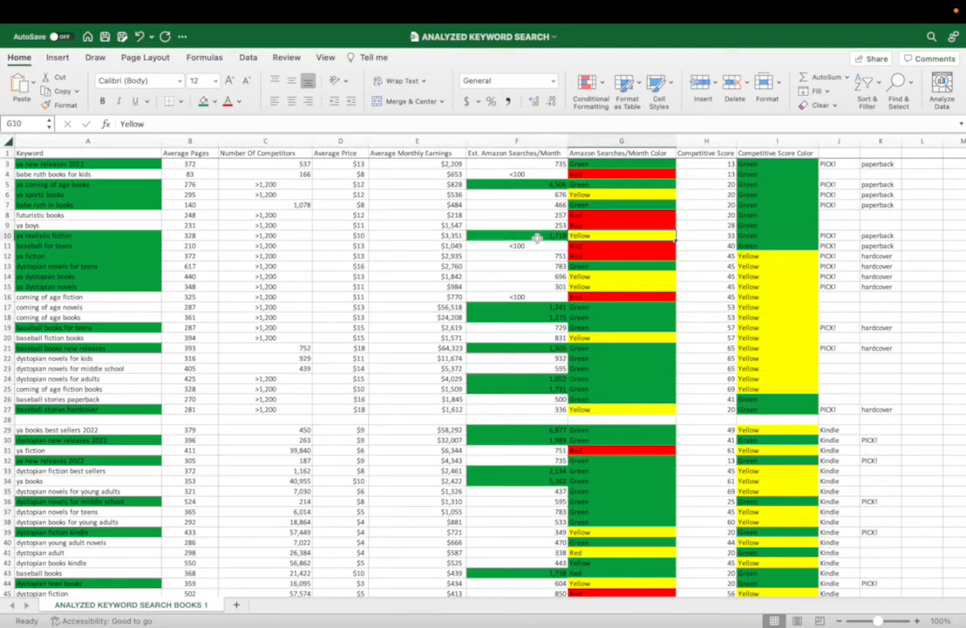
pyautogui.press('Left')
pyautogui.press('Right')
# Look over the whole keyword list down to the last Kindle row, comparing the Amazon search colors
pyautogui.scroll(-5, 551, 428)
pyautogui.scroll(5, 551, 428)
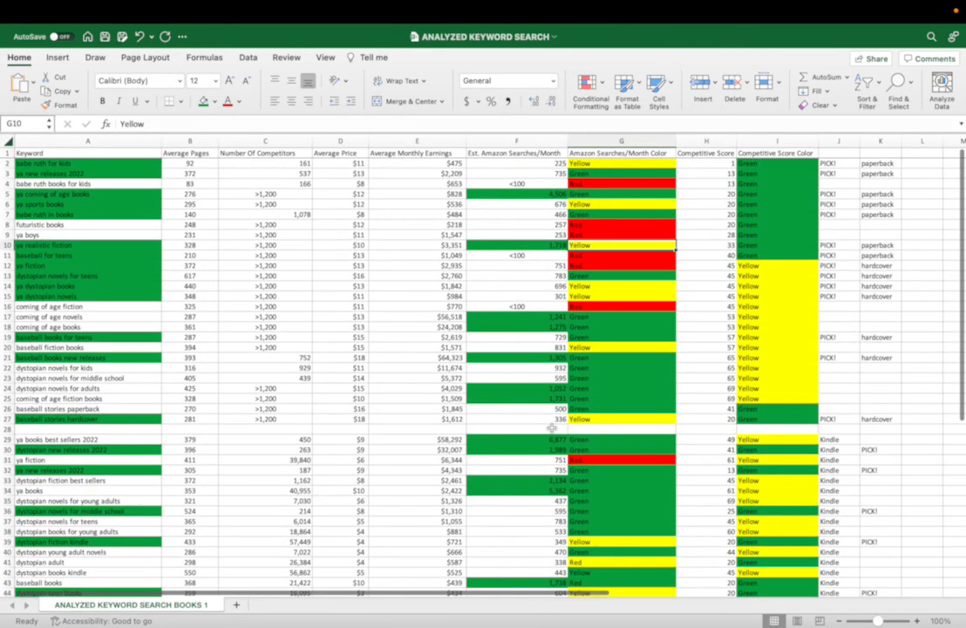
pyautogui.scroll(-8, 509, 446)
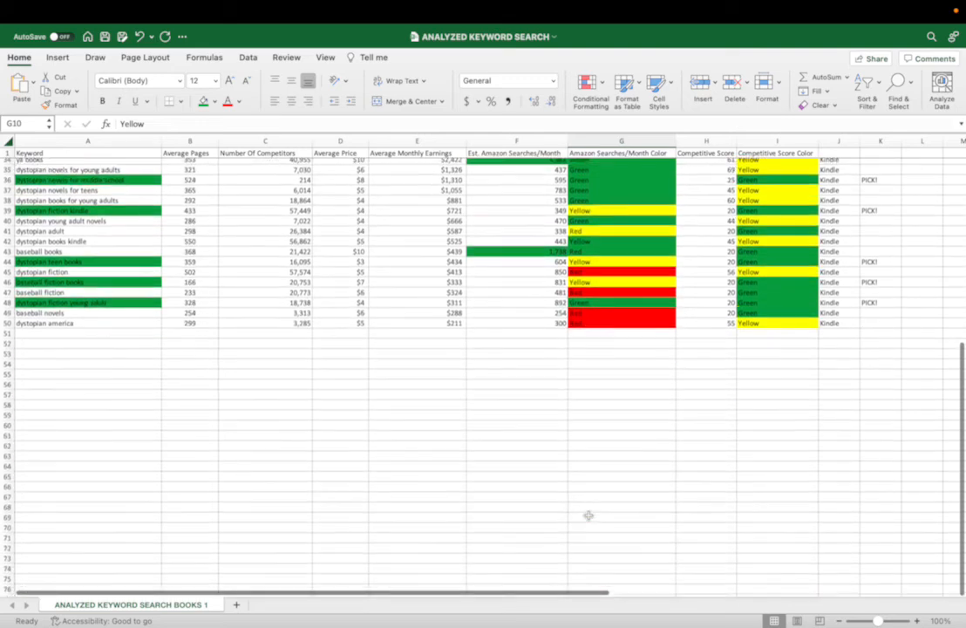
pyautogui.scroll(3, 589, 516)
pyautogui.scroll(-4, 589, 516)
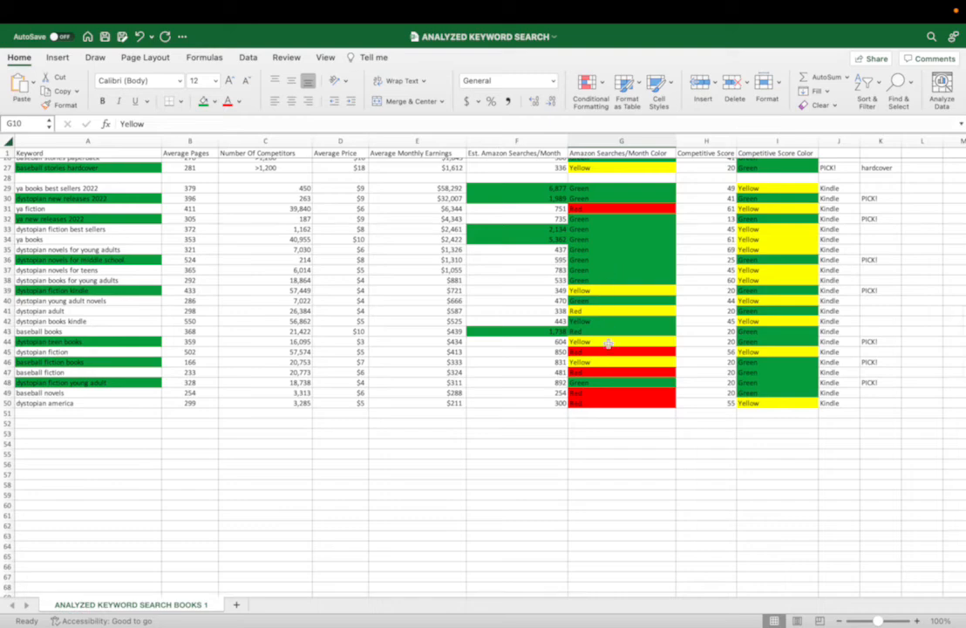
pyautogui.scroll(4, 608, 343)
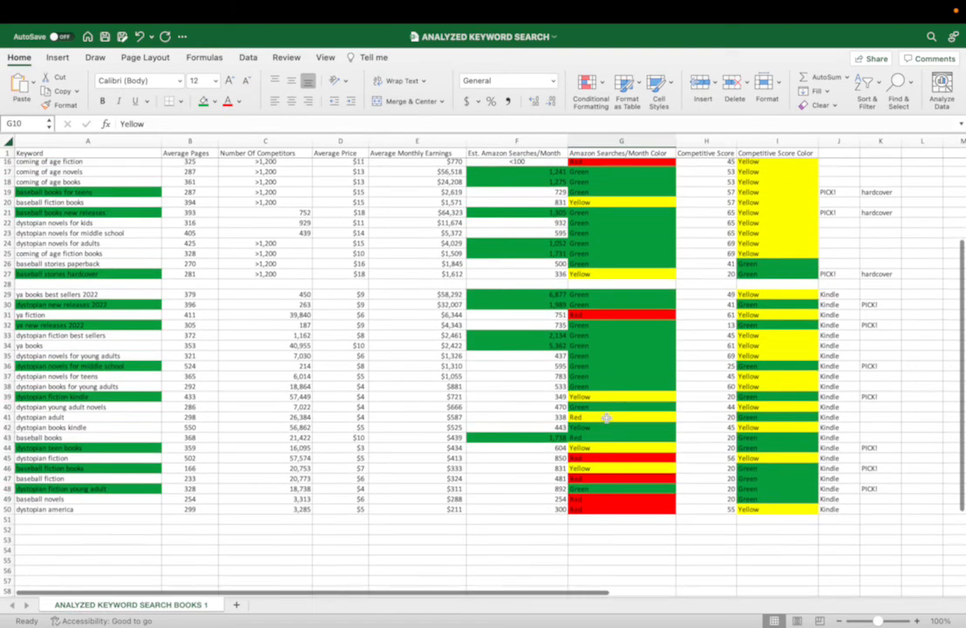
pyautogui.scroll(-2, 606, 418)
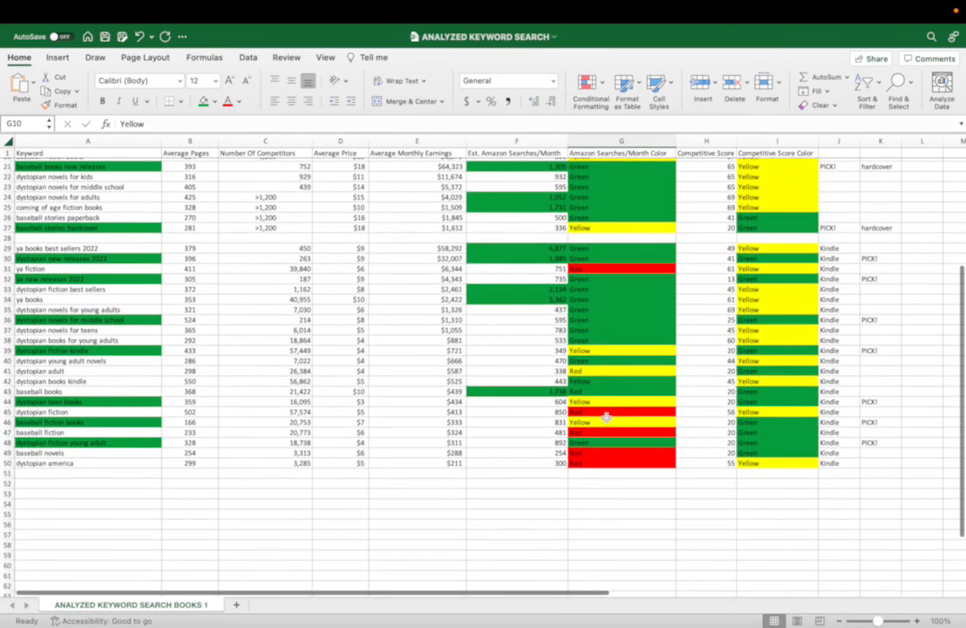
# Go through the Kindle keyword names one by one, ending at "dystopian america" in row 50
pyautogui.click(24, 381)
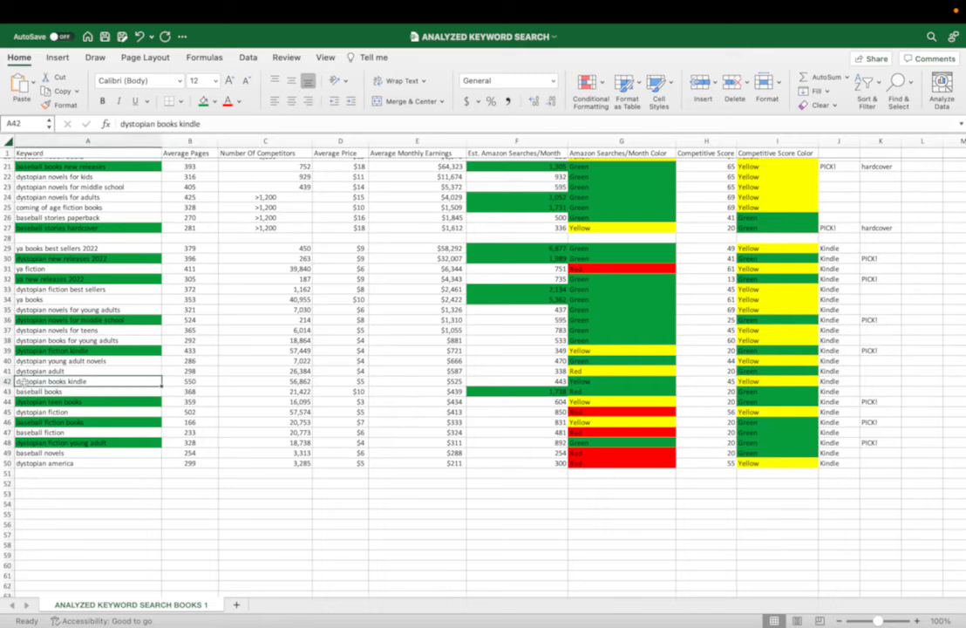
pyautogui.press('Up')
pyautogui.press('Up')
pyautogui.press('Up')
pyautogui.press('Up')
pyautogui.press('Up')
pyautogui.press('Up')
pyautogui.press('Up')
pyautogui.press('Up')
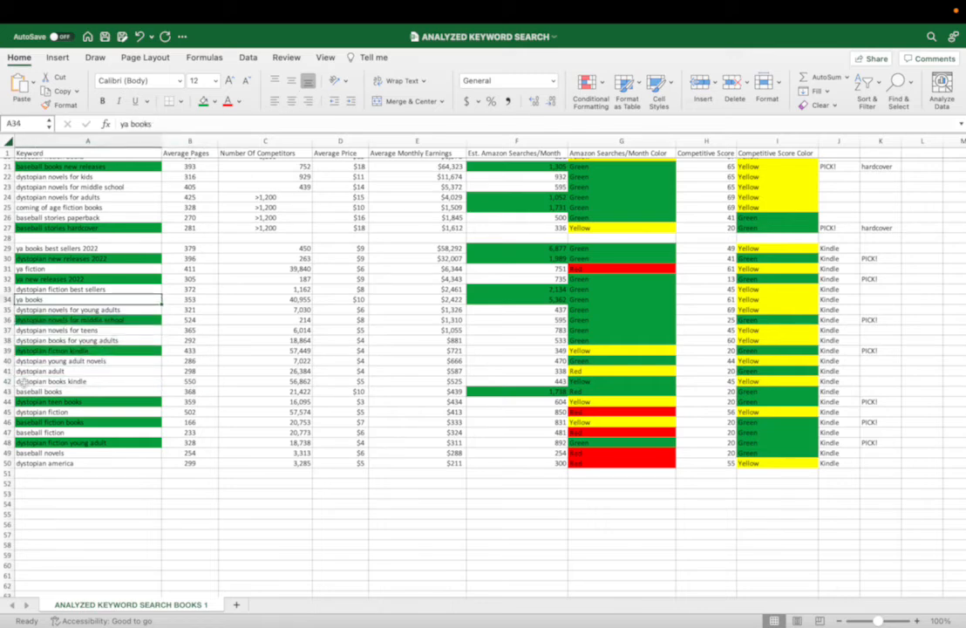
pyautogui.press('Down')
pyautogui.press('Down')
pyautogui.press('Down')
pyautogui.press('Down')
pyautogui.press('Down')
pyautogui.press('Down')
pyautogui.press('Down')
pyautogui.press('Down')
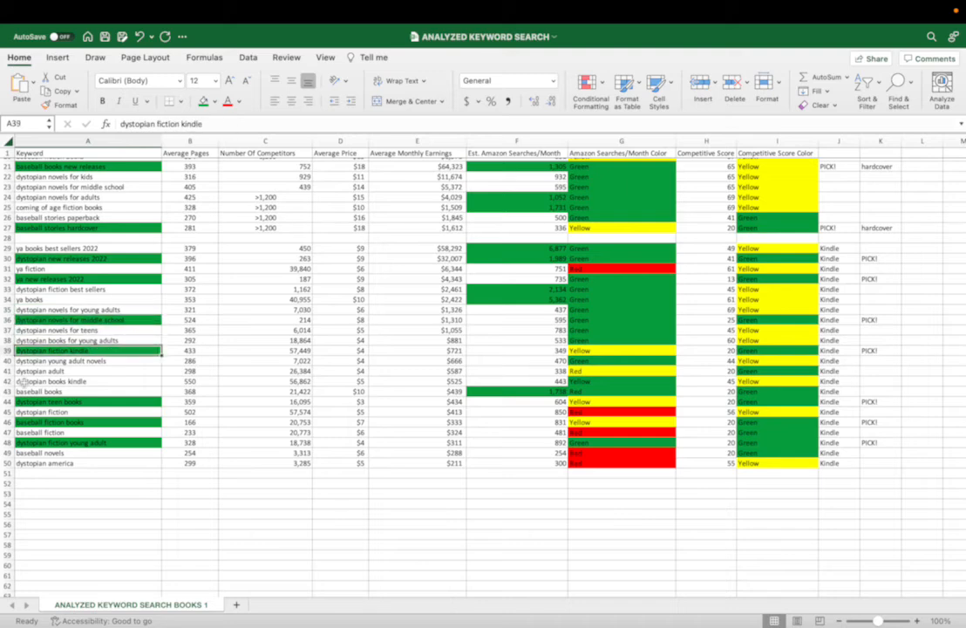
pyautogui.press('Down')
pyautogui.press('Down')
pyautogui.press('Down')
pyautogui.press('Down')
pyautogui.press('Down')
pyautogui.press('Down')
pyautogui.press('Down')
pyautogui.press('Down')
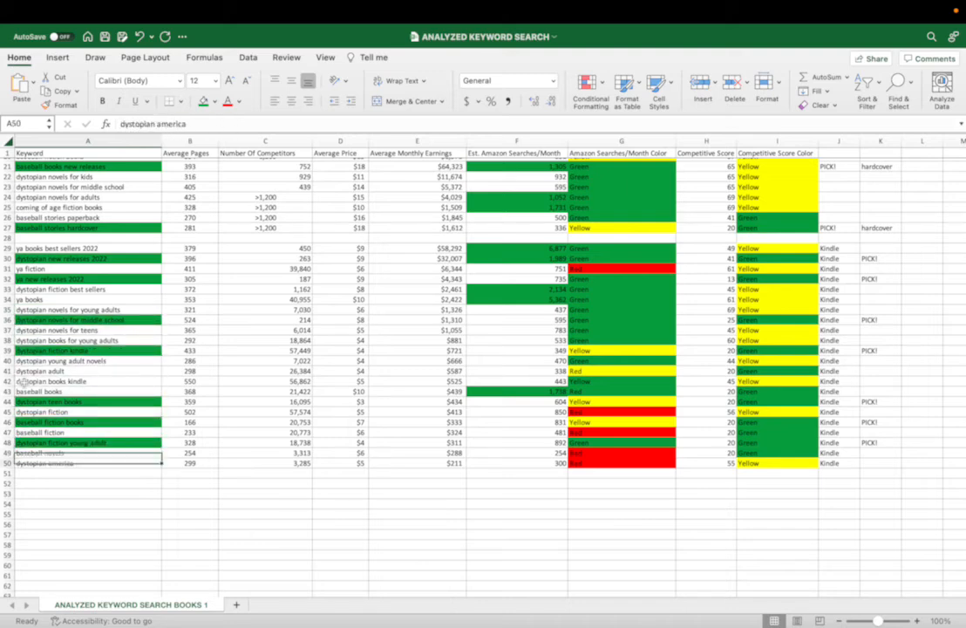
# Review the Competitive Score Color column from the last Kindle row up to the header in row 1
pyautogui.press('Right')
pyautogui.press('Right')
pyautogui.press('Right')
pyautogui.press('Right')
pyautogui.press('Right')
pyautogui.press('Right')
pyautogui.press('Right')
pyautogui.press('Right')
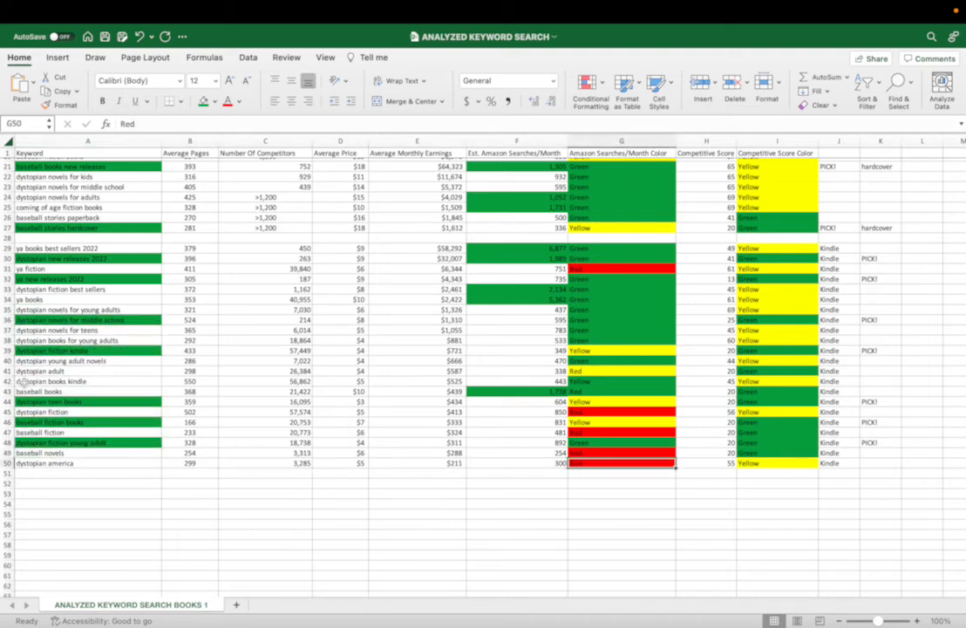
pyautogui.press('Up')
pyautogui.press('Up')
pyautogui.press('Up')
pyautogui.press('Up')
pyautogui.press('Up')
pyautogui.press('Up')
pyautogui.press('Up')
pyautogui.press('Up')
pyautogui.press('Up')
pyautogui.press('Up')
pyautogui.press('Up')
pyautogui.press('Up')
pyautogui.press('Up')
pyautogui.press('Up')
pyautogui.press('Up')
pyautogui.press('Up')
pyautogui.press('Up')
pyautogui.press('Up')
pyautogui.press('Up')
pyautogui.press('Up')
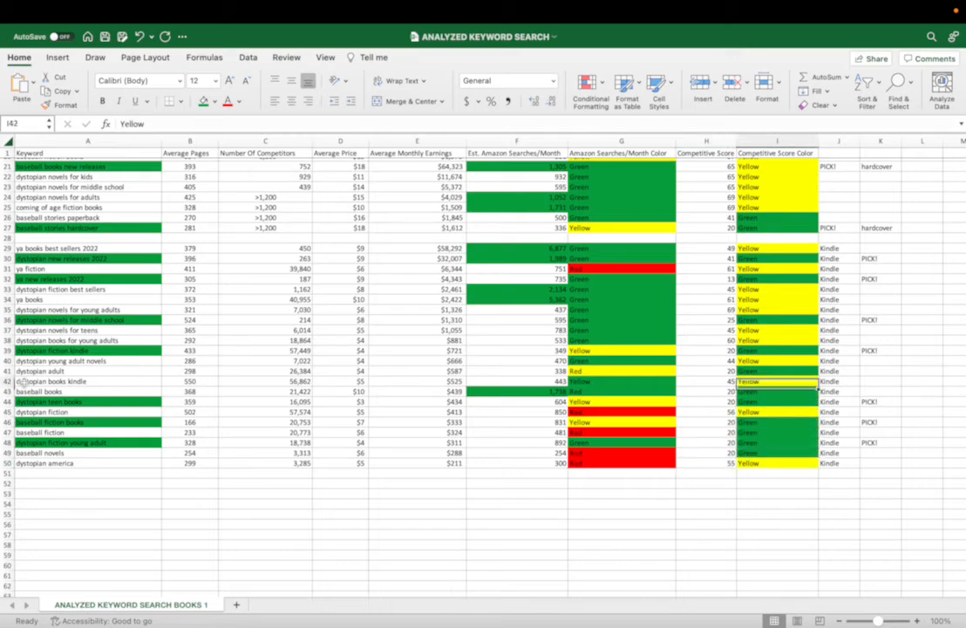
pyautogui.press('Up')
pyautogui.press('Up')
pyautogui.press('Up')
pyautogui.press('Up')
pyautogui.press('Up')
pyautogui.press('Up')
pyautogui.press('Up')
pyautogui.press('Up')
pyautogui.press('Up')
pyautogui.press('Up')
pyautogui.press('Up')
pyautogui.press('Up')
pyautogui.press('Up')
pyautogui.press('Up')
pyautogui.press('Up')
pyautogui.press('Up')
pyautogui.press('Up')
pyautogui.press('Up')
pyautogui.press('Up')
pyautogui.press('Up')
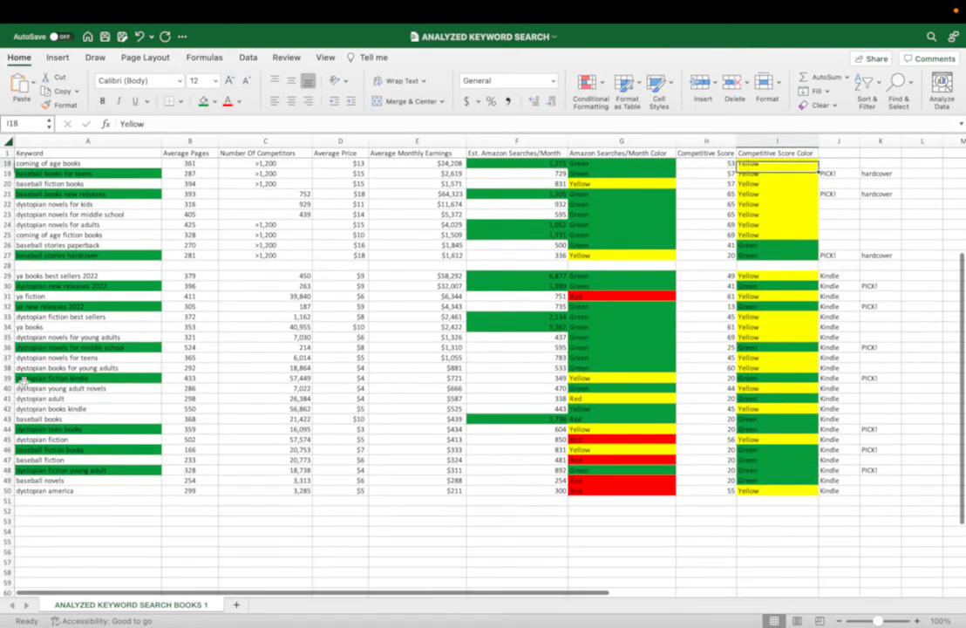
pyautogui.press('Up')
pyautogui.press('Up')
pyautogui.press('Up')
pyautogui.press('Up')
pyautogui.press('Up')
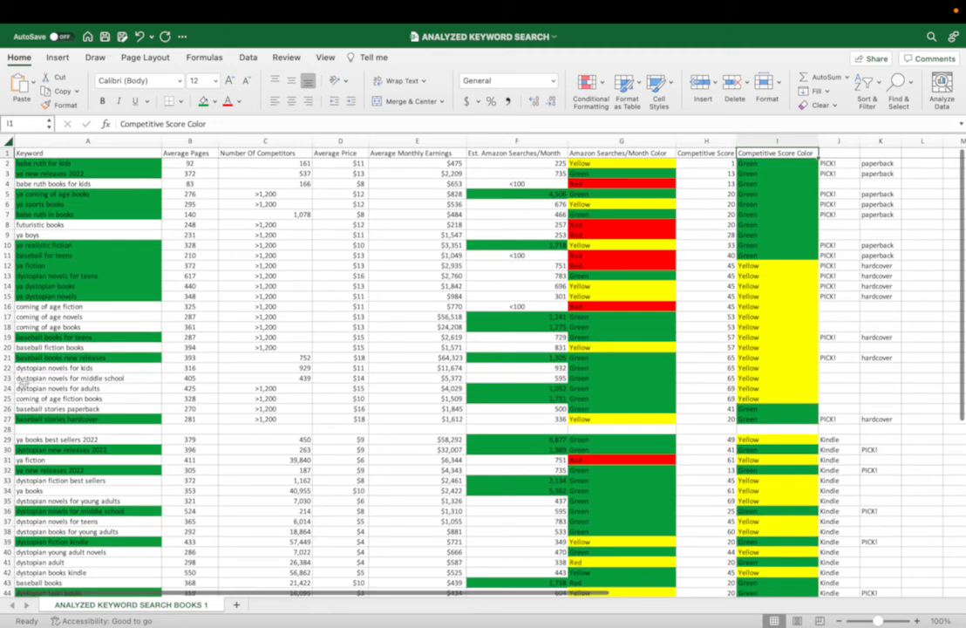
# Examine the "babe ruth for kids" row from its paperback label back across its figures, then the keywords just below it
pyautogui.press('Down')
pyautogui.press('Right')
pyautogui.press('Right')
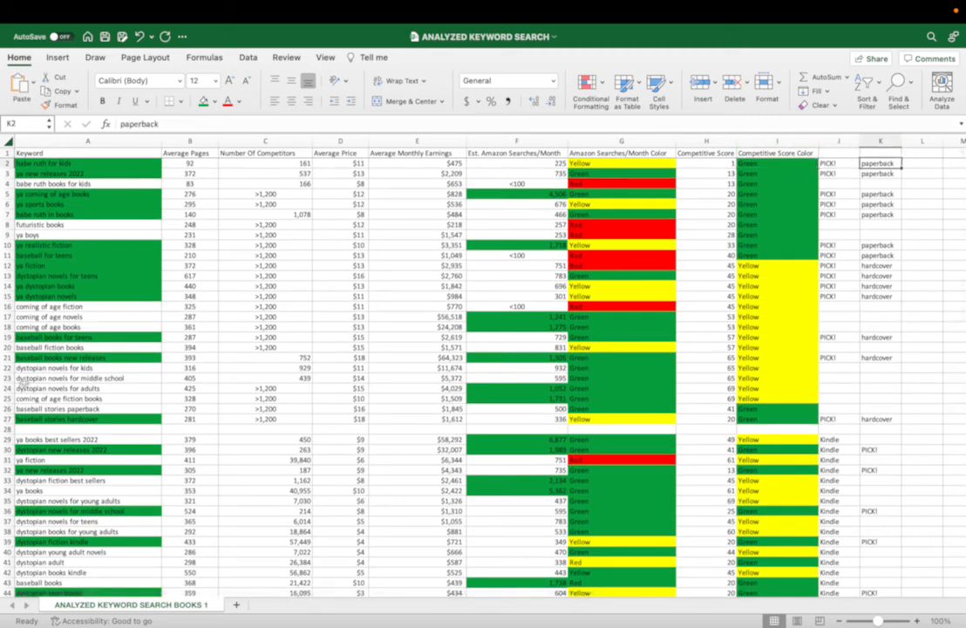
pyautogui.press('Left')
pyautogui.press('Left')
pyautogui.press('Left')
pyautogui.press('Left')
pyautogui.press('Left')
pyautogui.press('Left')
pyautogui.press('Left')
pyautogui.press('Left')
pyautogui.press('Left')
pyautogui.press('Left')
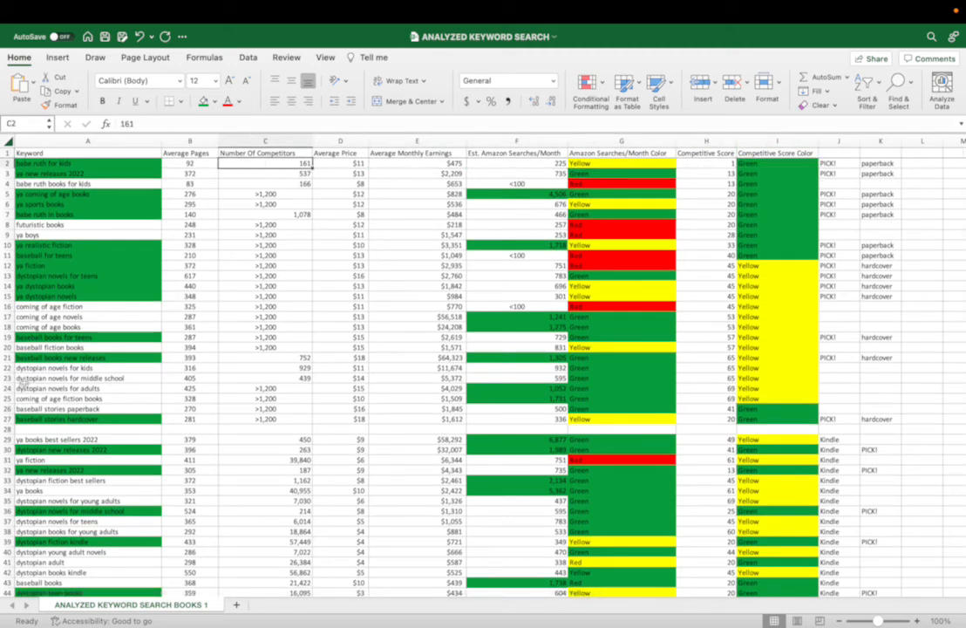
pyautogui.press('Down')
pyautogui.press('Down')
pyautogui.press('Down')
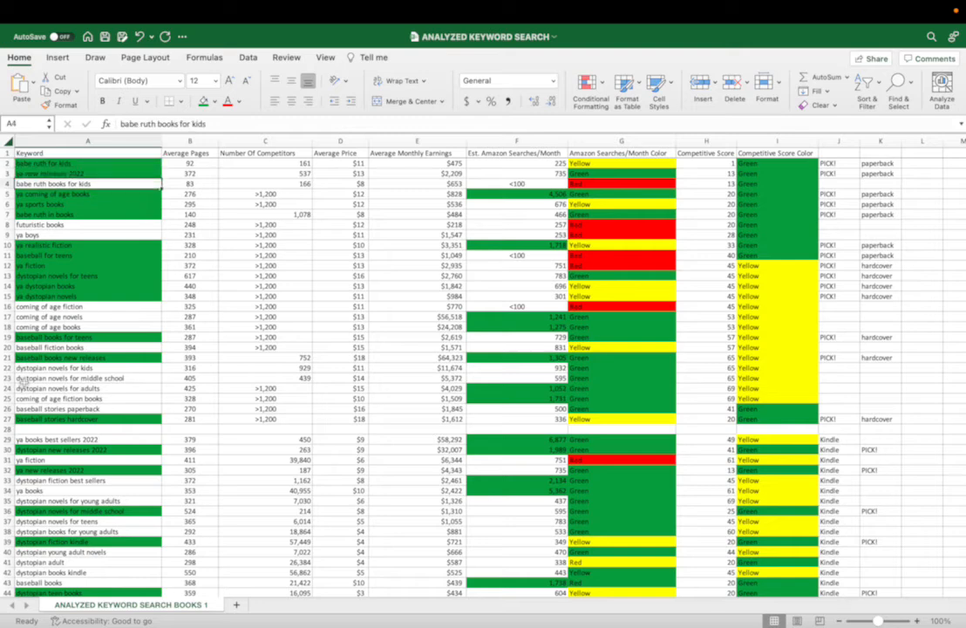
# Review the PICK! marks and paperback labels of the chosen keywords down to "baseball for teens" in row 11
pyautogui.press('Right')
pyautogui.press('Right')
pyautogui.press('Right')
pyautogui.press('Right')
pyautogui.press('Right')
pyautogui.press('Right')
pyautogui.press('Right')
pyautogui.press('Right')
pyautogui.press('Right')
pyautogui.press('Right')
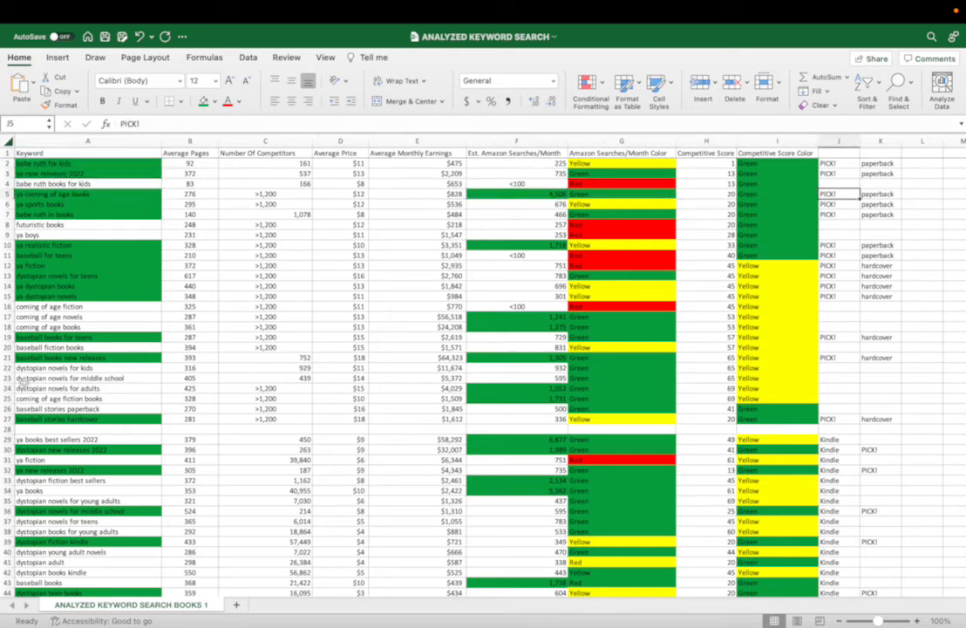
pyautogui.press('Up')
pyautogui.press('Up')
pyautogui.press('Up')
pyautogui.press('Down')
pyautogui.press('Down')
pyautogui.press('Down')
pyautogui.press('Down')
pyautogui.press('Down')
pyautogui.press('Down')
pyautogui.press('Down')
pyautogui.press('Down')
pyautogui.press('Down')
pyautogui.press('Down')
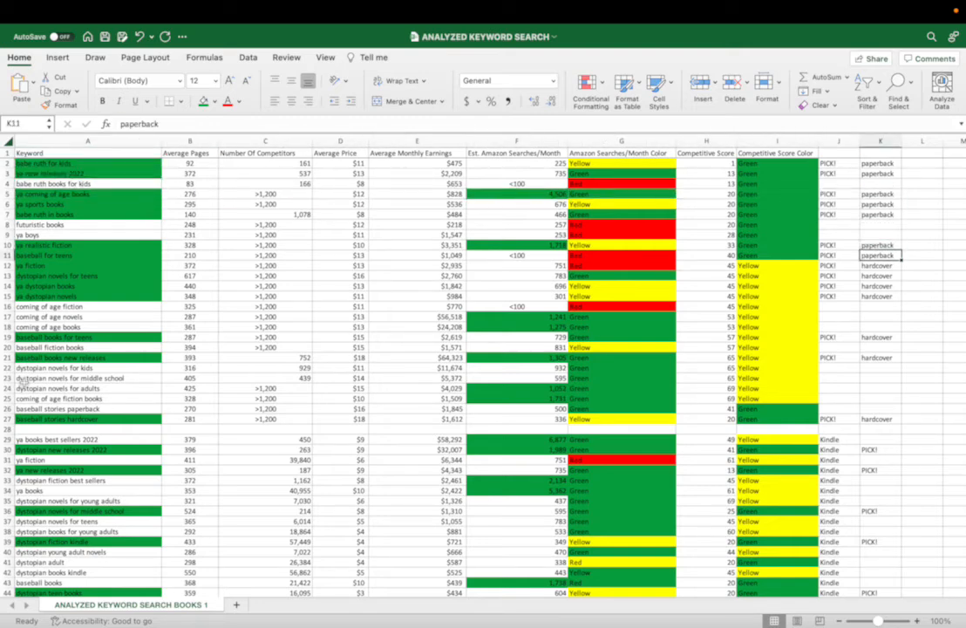
# Examine the hardcover pick in row 12 from its PICK! mark back to the keyword "ya fiction"
pyautogui.press('Left')
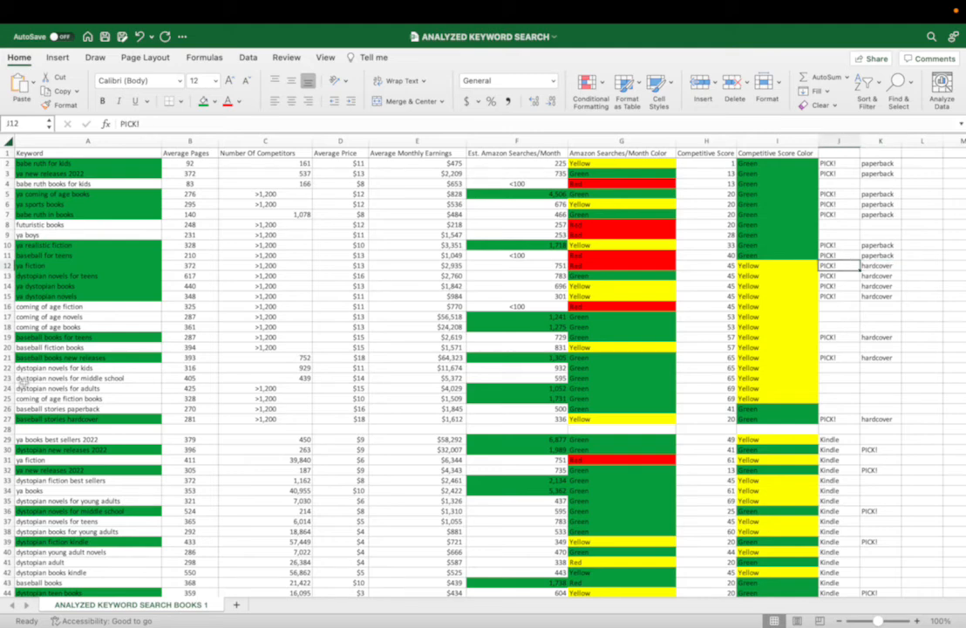
pyautogui.press('Left')
pyautogui.press('Left')
pyautogui.press('Left')
pyautogui.press('Left')
pyautogui.press('Left')
pyautogui.press('Left')
pyautogui.press('Left')
pyautogui.press('Left')
pyautogui.press('Left')
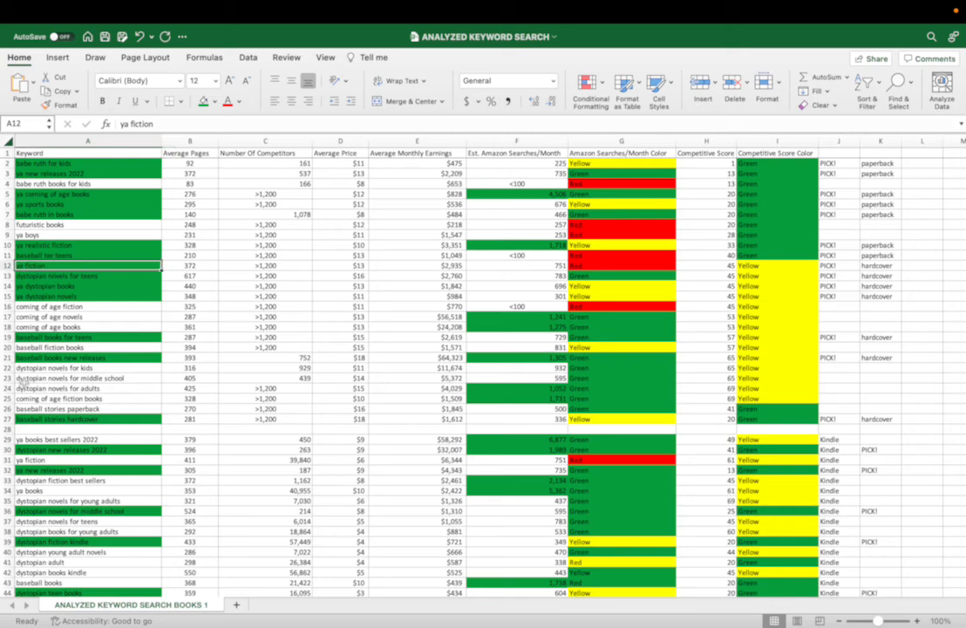
# Examine the "ya fiction" hardcover row from its keyword across its figures to the hardcover label in row 12
pyautogui.press('Right')
pyautogui.press('Right')
pyautogui.press('Right')
pyautogui.press('Right')
pyautogui.press('Right')
pyautogui.press('Right')
pyautogui.press('Right')
pyautogui.press('Right')
pyautogui.press('Right')
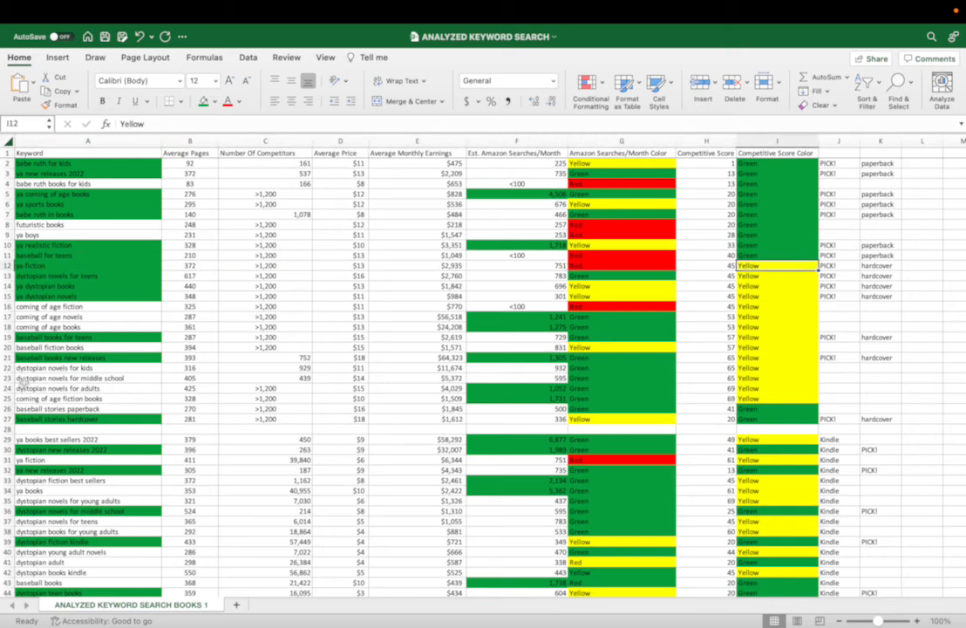
pyautogui.press('Right')
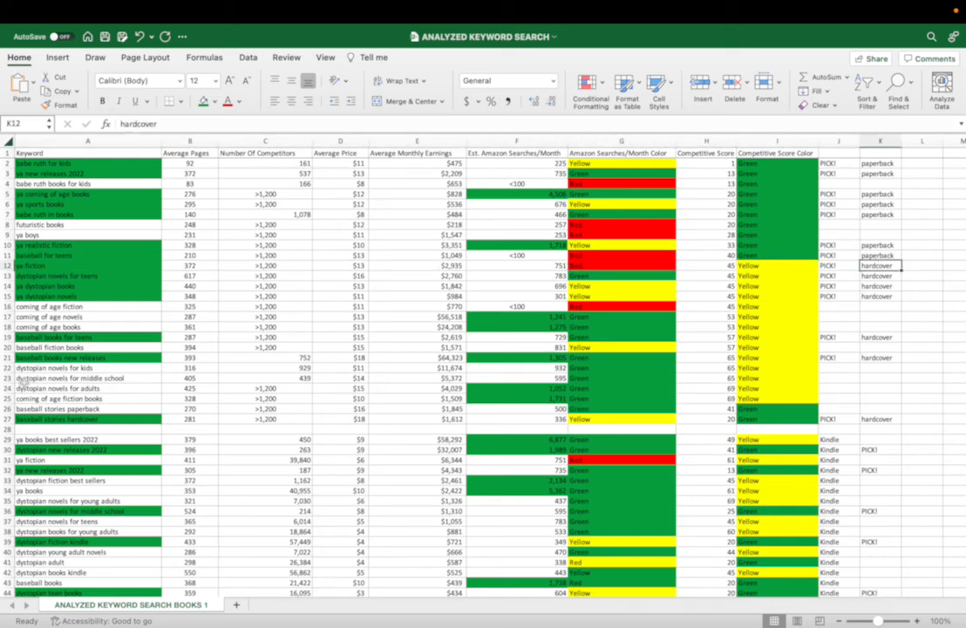
# Review the hardcover labels from row 12 down to row 27, continuing to the first Kindle PICK! mark in row 30
pyautogui.press('Down')
pyautogui.press('Down')
pyautogui.press('Down')
pyautogui.press('Down')
pyautogui.press('Down')
pyautogui.press('Down')
pyautogui.press('Down')
pyautogui.press('Down')
pyautogui.press('Down')
pyautogui.press('Down')
pyautogui.press('Down')
pyautogui.press('Down')
pyautogui.press('Down')
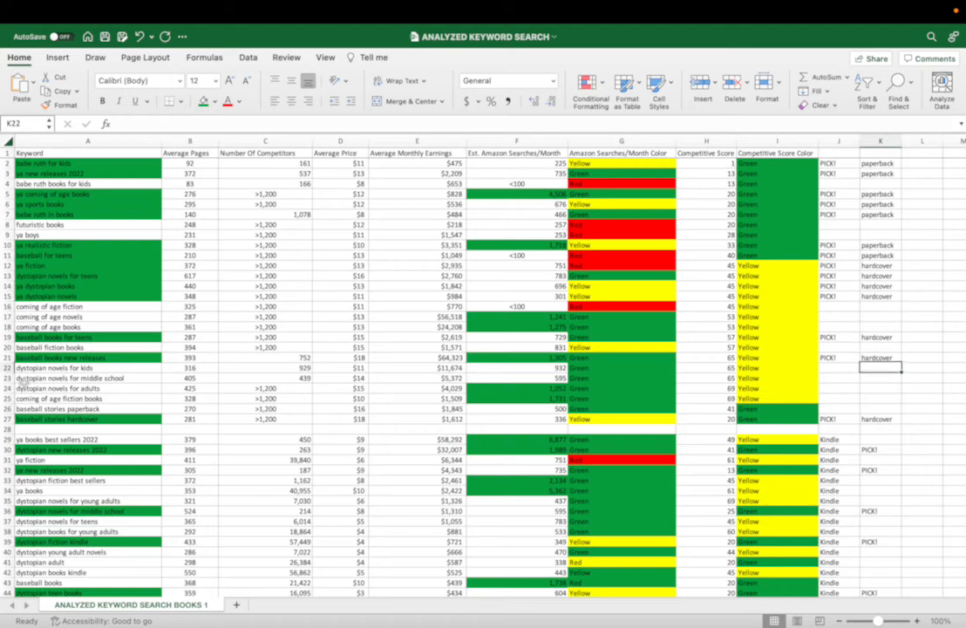
pyautogui.press('Down')
pyautogui.press('Down')
pyautogui.press('Down')
pyautogui.press('Down')
pyautogui.press('Down')
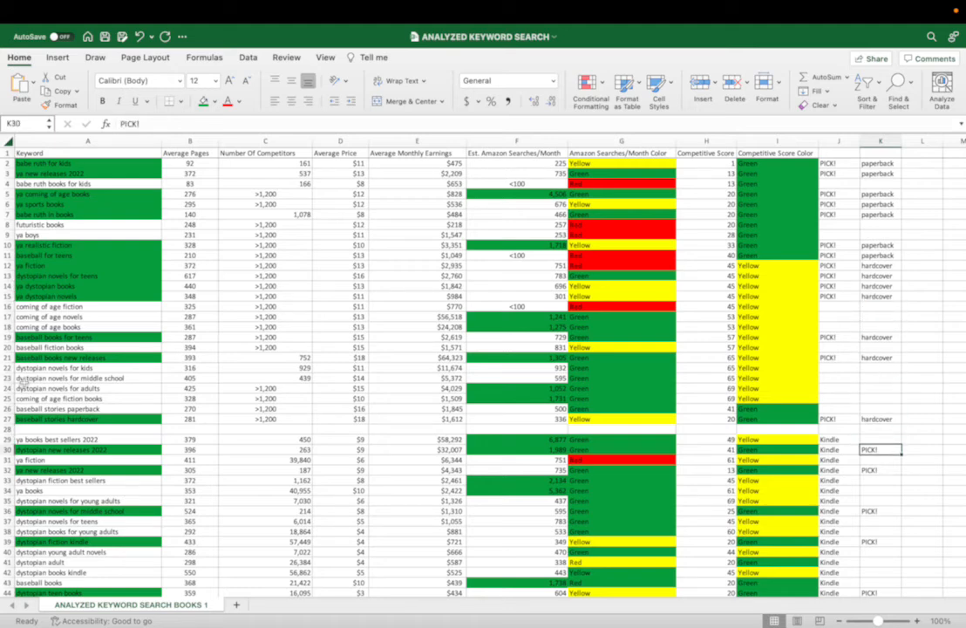
# Examine the Kindle pick in row 30 from its PICK! mark back across its figures to its keyword
pyautogui.press('Left')
pyautogui.press('Left')
pyautogui.press('Left')
pyautogui.press('Left')
pyautogui.press('Left')
pyautogui.press('Left')
pyautogui.press('Left')
pyautogui.press('Left')
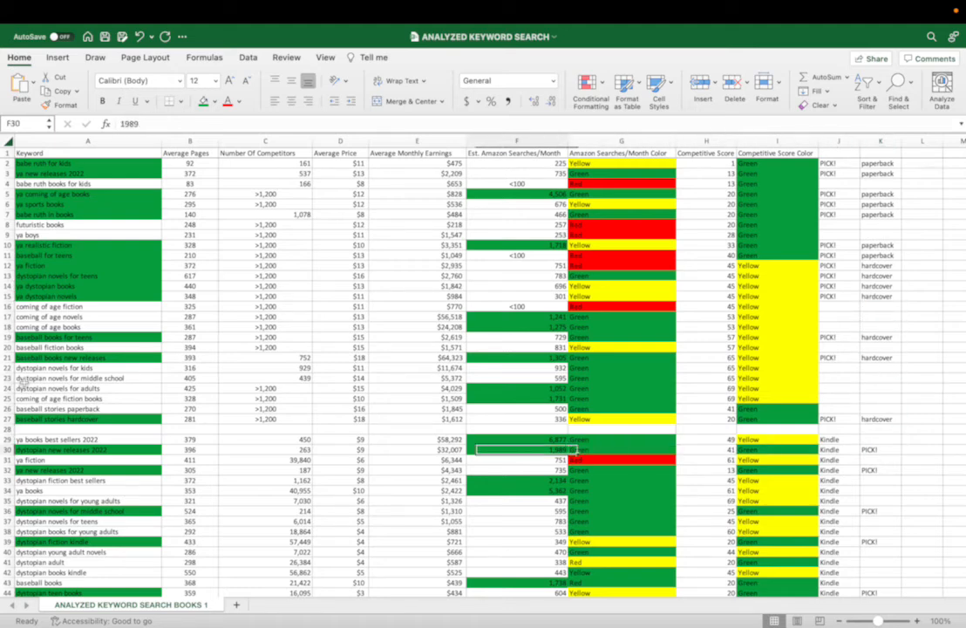
pyautogui.press('Left')
pyautogui.press('Left')
# Review the Kindle keywords from row 30 down past the end of the list
pyautogui.press('Down')
pyautogui.press('Down')
pyautogui.press('Down')
pyautogui.press('Down')
pyautogui.press('Down')
pyautogui.press('Down')
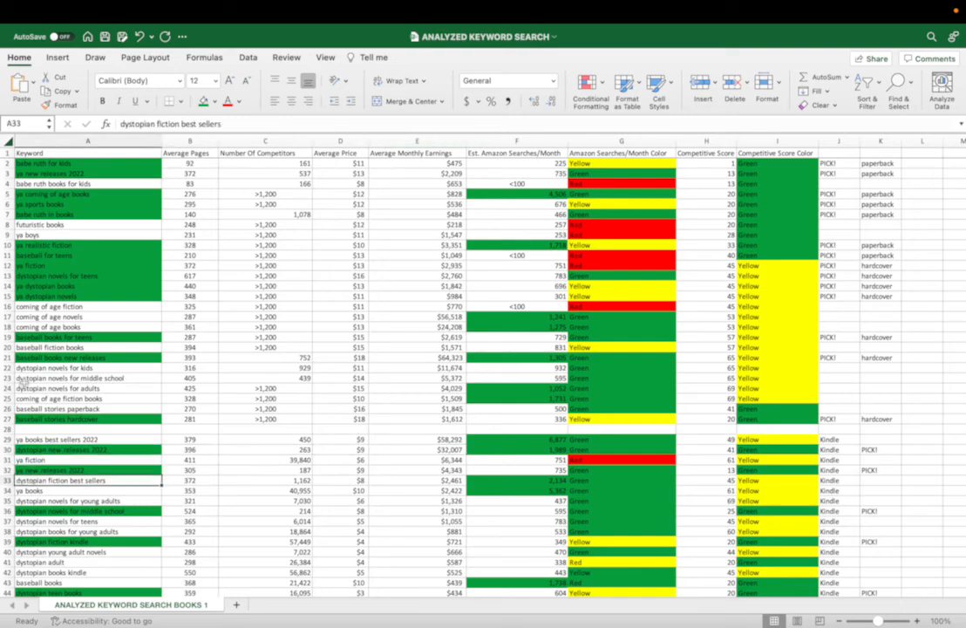
pyautogui.press('Down')
pyautogui.press('Down')
pyautogui.press('Down')
pyautogui.press('Down')
pyautogui.press('Down')
pyautogui.press('Down')
pyautogui.press('Down')
pyautogui.press('Down')
pyautogui.press('Down')
pyautogui.press('Down')
pyautogui.press('Down')
pyautogui.press('Down')
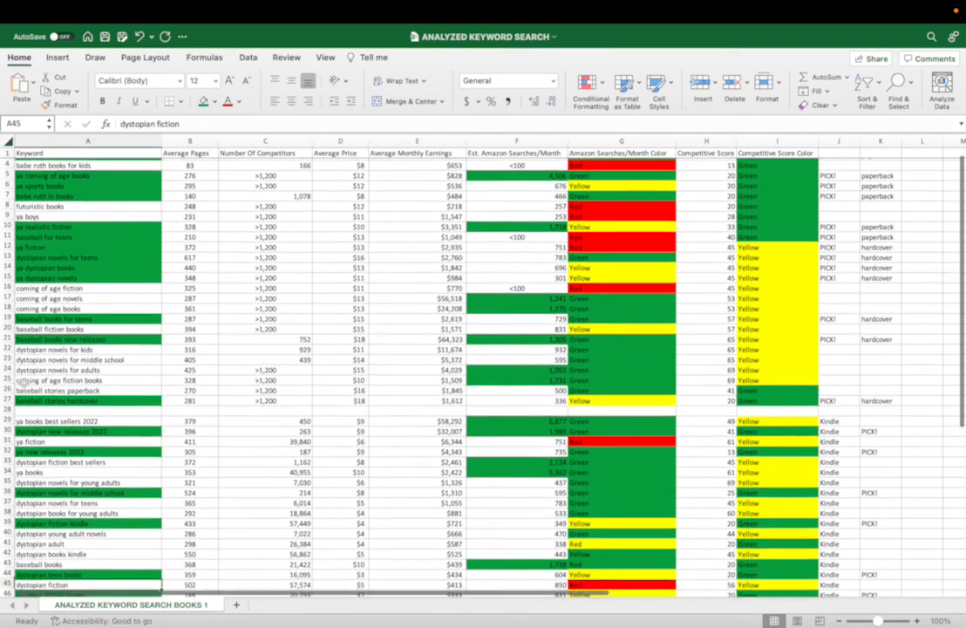
pyautogui.press('Down')
pyautogui.press('Down')
pyautogui.press('Down')
pyautogui.press('Down')
pyautogui.press('Down')
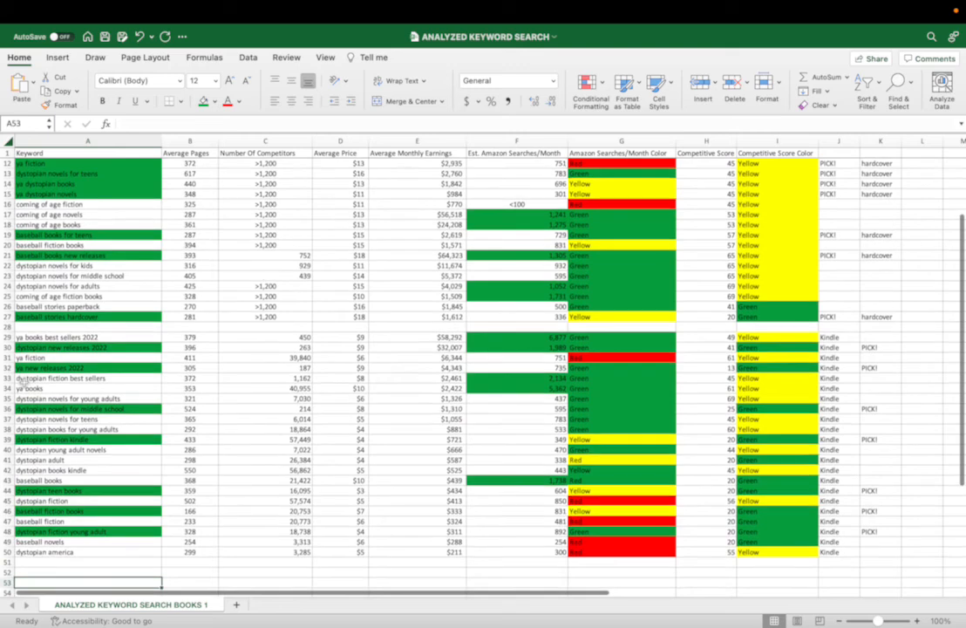
# Review the Keyword column from below the last Kindle row back up to the header in row 1
pyautogui.press('Up')
pyautogui.press('Up')
pyautogui.press('Up')
pyautogui.press('Up')
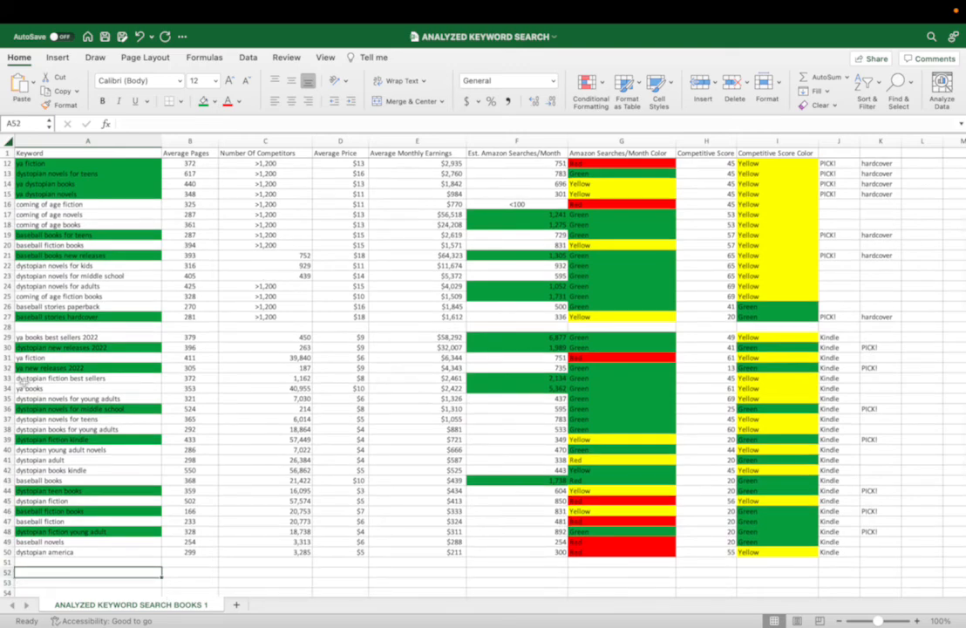
pyautogui.press('Up')
pyautogui.press('Up')
pyautogui.press('Up')
pyautogui.press('Up')
pyautogui.press('Up')
pyautogui.press('Up')
pyautogui.press('Up')
pyautogui.press('Up')
pyautogui.press('Up')
pyautogui.press('Up')
pyautogui.press('Up')
pyautogui.press('Up')
pyautogui.press('Up')
pyautogui.press('Up')
pyautogui.press('Up')
pyautogui.press('Up')
pyautogui.press('Up')
pyautogui.press('Up')
pyautogui.press('Up')
pyautogui.press('Up')
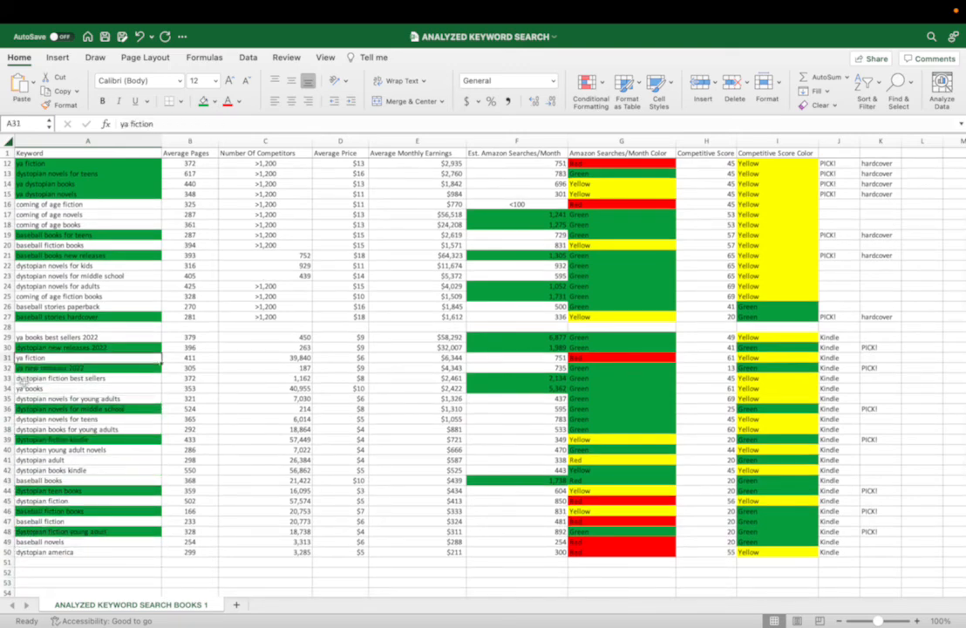
pyautogui.press('Up')
pyautogui.press('Up')
pyautogui.press('Up')
pyautogui.press('Up')
pyautogui.press('Up')
pyautogui.press('Up')
pyautogui.press('Up')
pyautogui.press('Up')
pyautogui.press('Up')
pyautogui.press('Up')
pyautogui.press('Up')
pyautogui.press('Up')
pyautogui.press('Up')
pyautogui.press('Up')
pyautogui.press('Up')
pyautogui.press('Up')
pyautogui.press('Up')
pyautogui.press('Up')
pyautogui.press('Up')
pyautogui.press('Up')
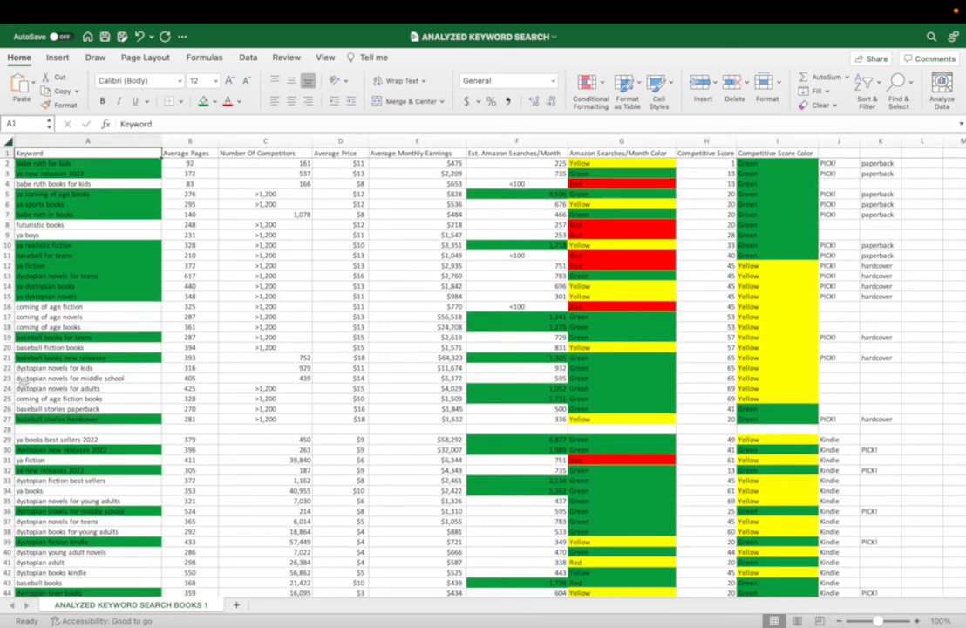
# Review the paperback and hardcover keywords from the header down to "dystopian novels for adults" in row 24
pyautogui.press('Down')
pyautogui.press('Down')
pyautogui.press('Down')
pyautogui.press('Down')
pyautogui.press('Down')
pyautogui.press('Down')
pyautogui.press('Down')
pyautogui.press('Down')
pyautogui.press('Down')
pyautogui.press('Down')
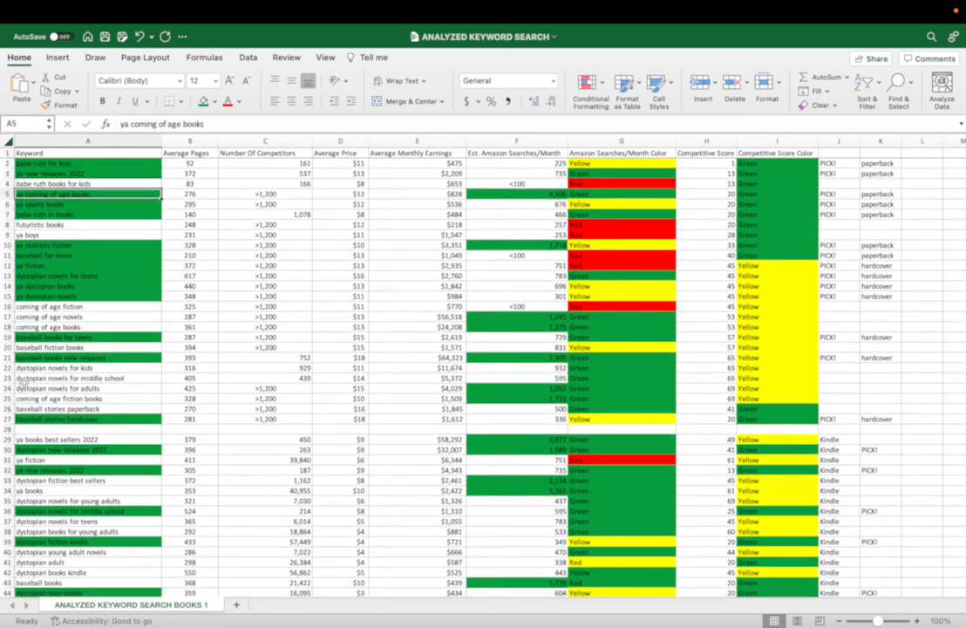
pyautogui.press('Down')
pyautogui.press('Down')
pyautogui.press('Down')
pyautogui.press('Down')
pyautogui.press('Down')
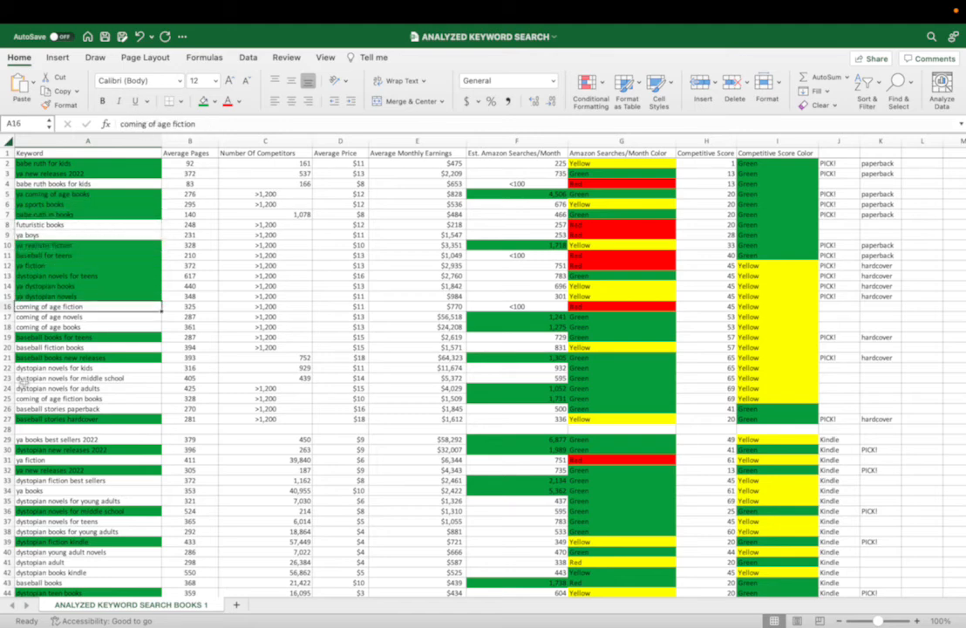
pyautogui.press('Down')
pyautogui.press('Down')
pyautogui.press('Down')
pyautogui.press('Down')
pyautogui.press('Down')
pyautogui.press('Down')
pyautogui.press('Down')
pyautogui.press('Down')
pyautogui.press('Down')
pyautogui.press('Down')
pyautogui.press('Down')
pyautogui.press('Down')
pyautogui.press('Down')
pyautogui.press('Down')
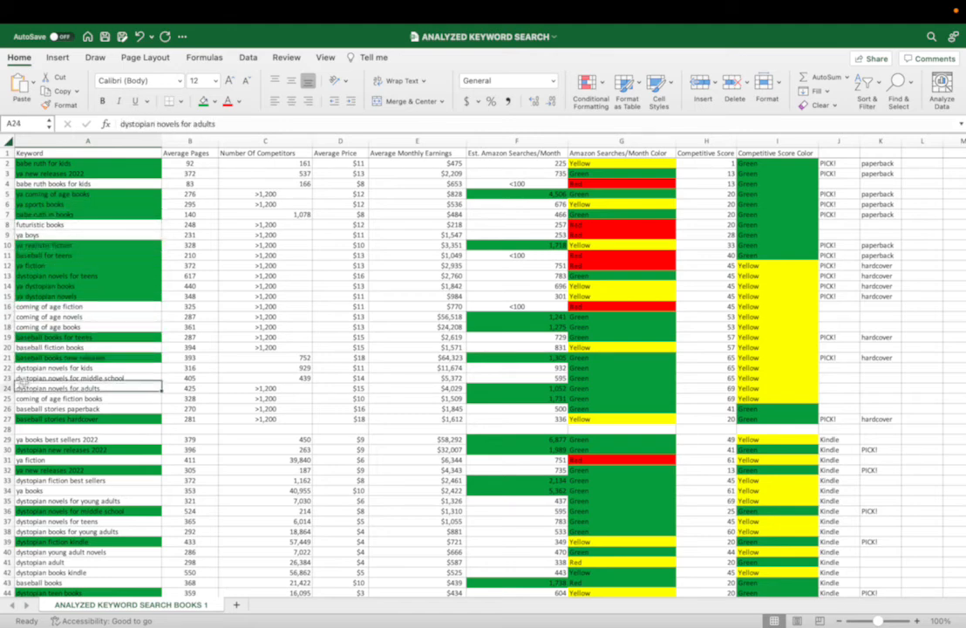
# Review the remaining keywords below row 24 through the Kindle section to "dystopian america" in row 50
pyautogui.press('Down')
pyautogui.press('Down')
pyautogui.press('Down')
pyautogui.press('Down')
pyautogui.press('Down')
pyautogui.press('Down')
pyautogui.press('Down')
pyautogui.press('Down')
pyautogui.press('Down')
pyautogui.press('Down')
pyautogui.press('Down')
pyautogui.press('Down')
pyautogui.press('Down')
pyautogui.press('Down')
pyautogui.press('Down')
pyautogui.press('Down')
pyautogui.press('Down')
pyautogui.press('Down')
pyautogui.press('Down')
pyautogui.press('Down')
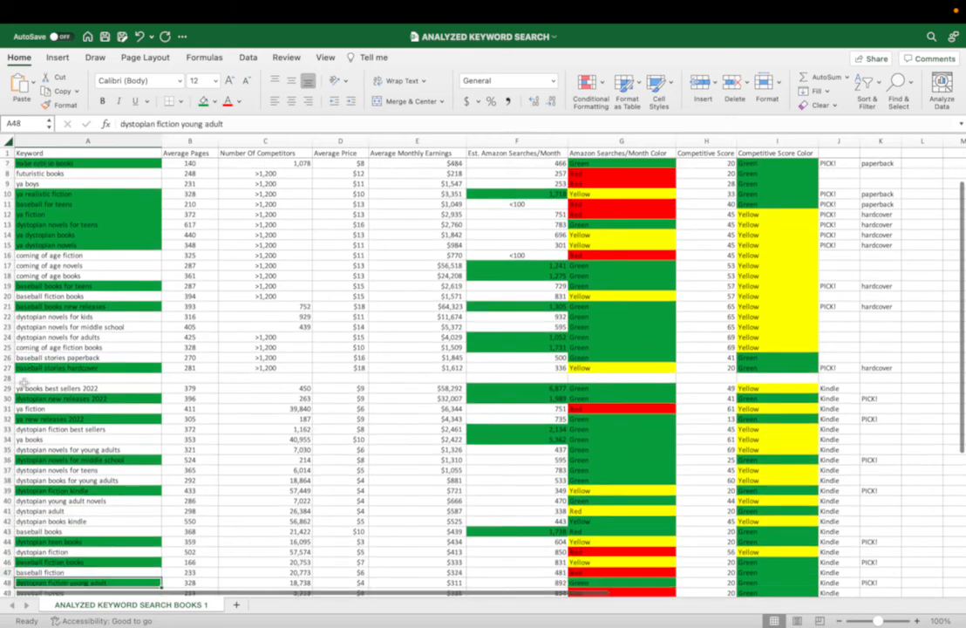
pyautogui.press('Up')
pyautogui.press('Up')
pyautogui.press('Up')
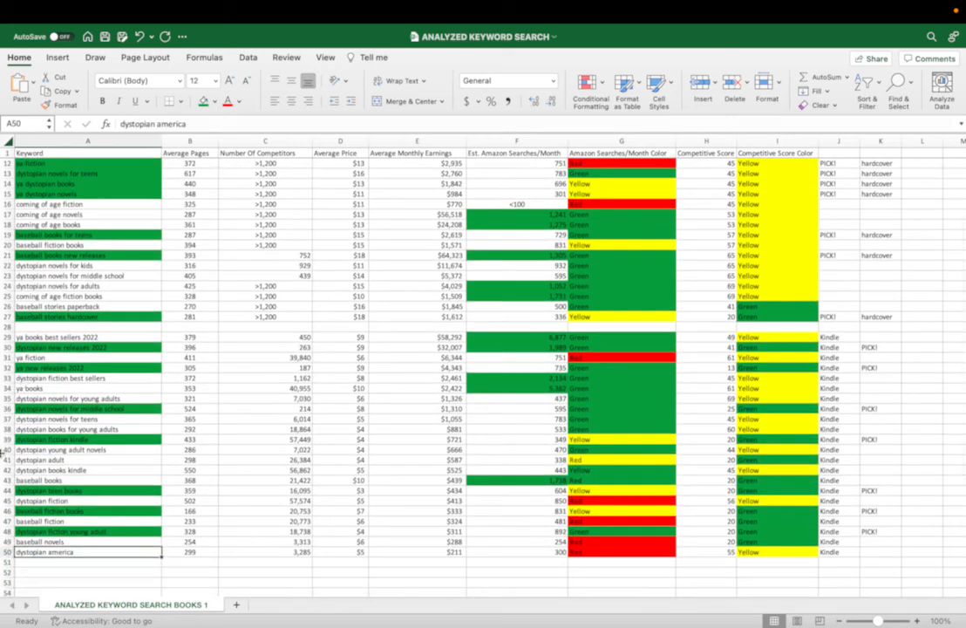
# Switch to Publisher Rocket with the "Babe Ruth" keyword search results
pyautogui.hotkey('ctrl', 'Left')
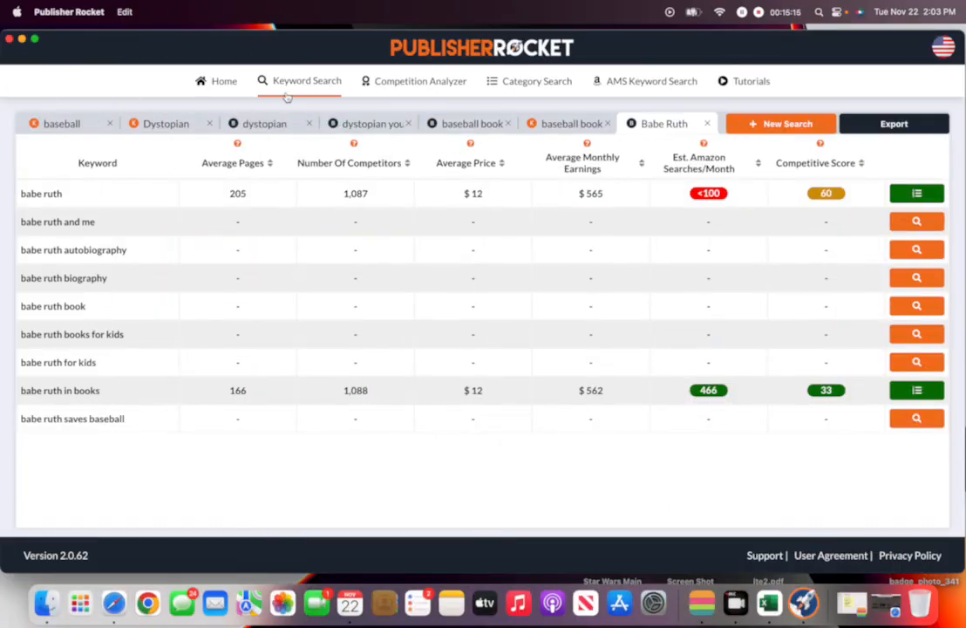
# Switch to the KDP eBook details page in the browser and review it from the book title through the description to the Keywords section
pyautogui.hotkey('ctrl', 'Right')
pyautogui.press('super+Tab')
pyautogui.press('super+Tab')
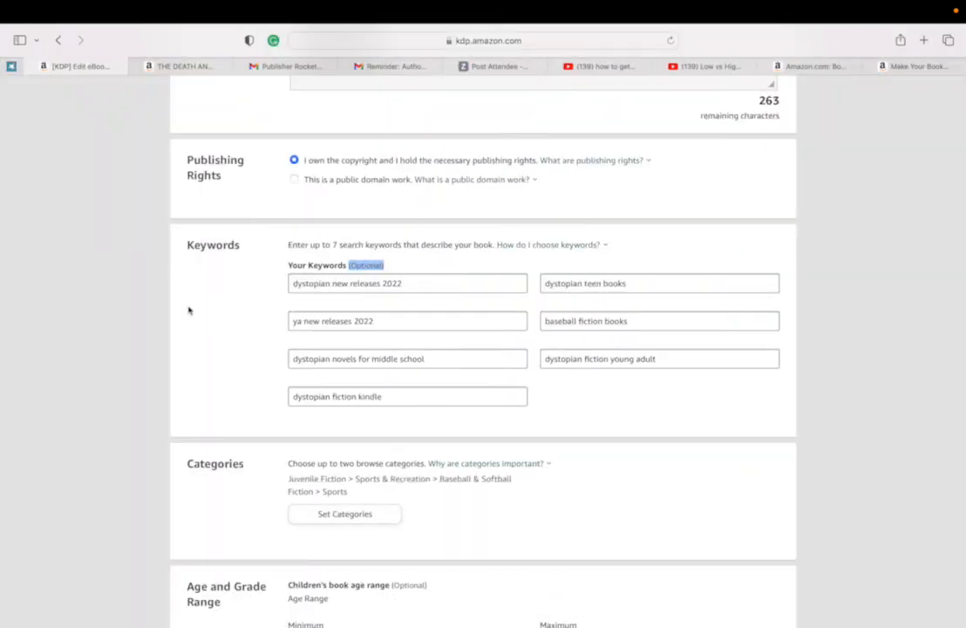
pyautogui.scroll(15, 166, 331)
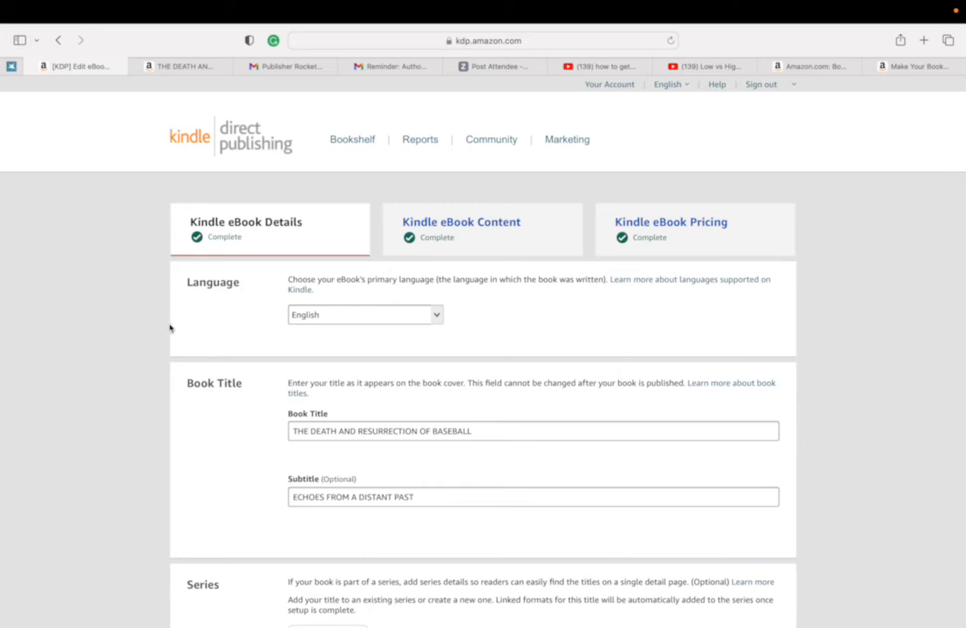
pyautogui.scroll(-15, 231, 583)
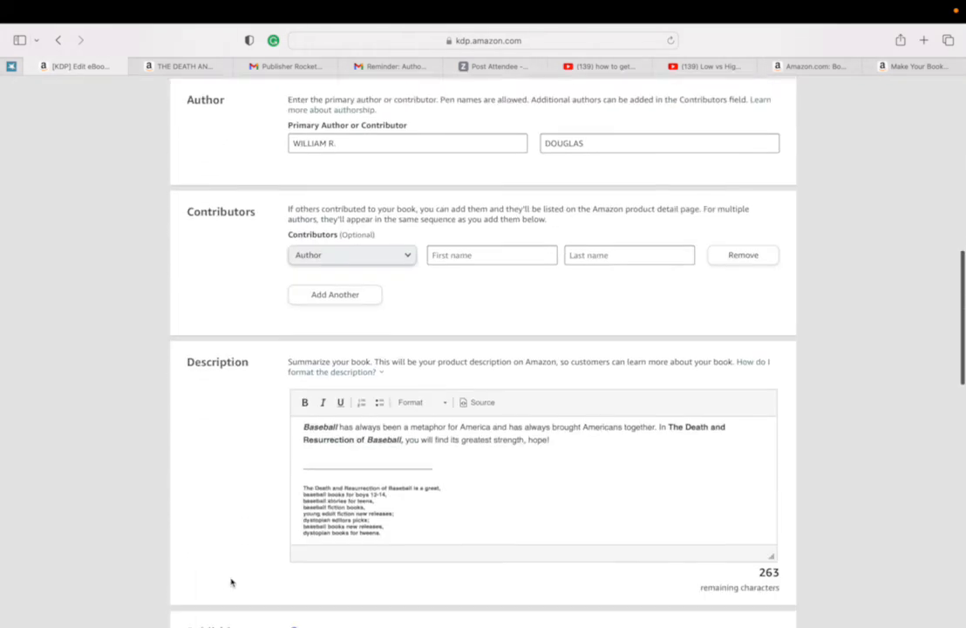
pyautogui.scroll(-5, 231, 583)
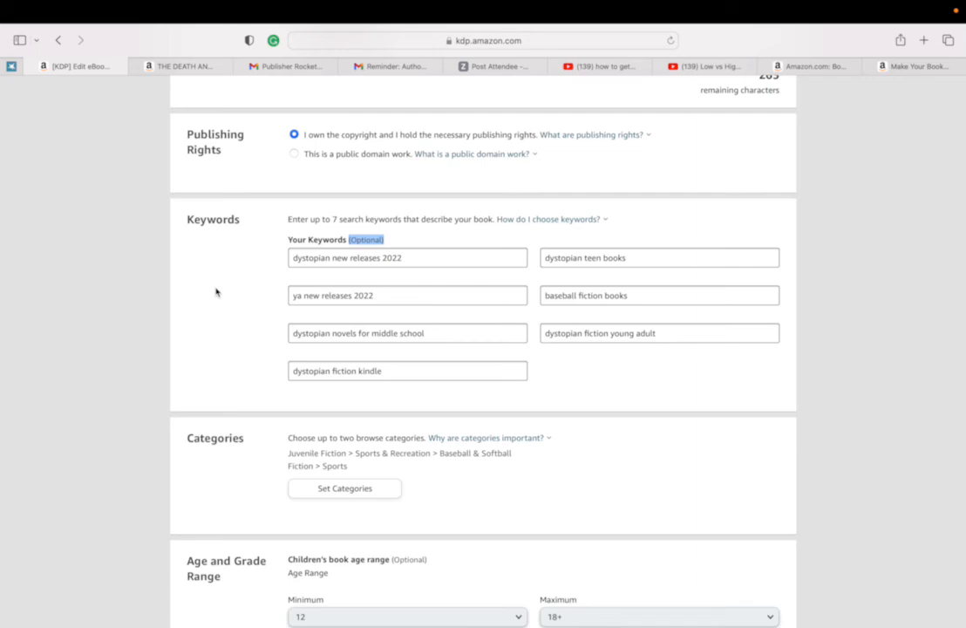
# Switch to the Excel keyword analysis and examine the "baseball stories hardcover" row from its keyword across to Competitive Score Color
pyautogui.press('super+Tab')
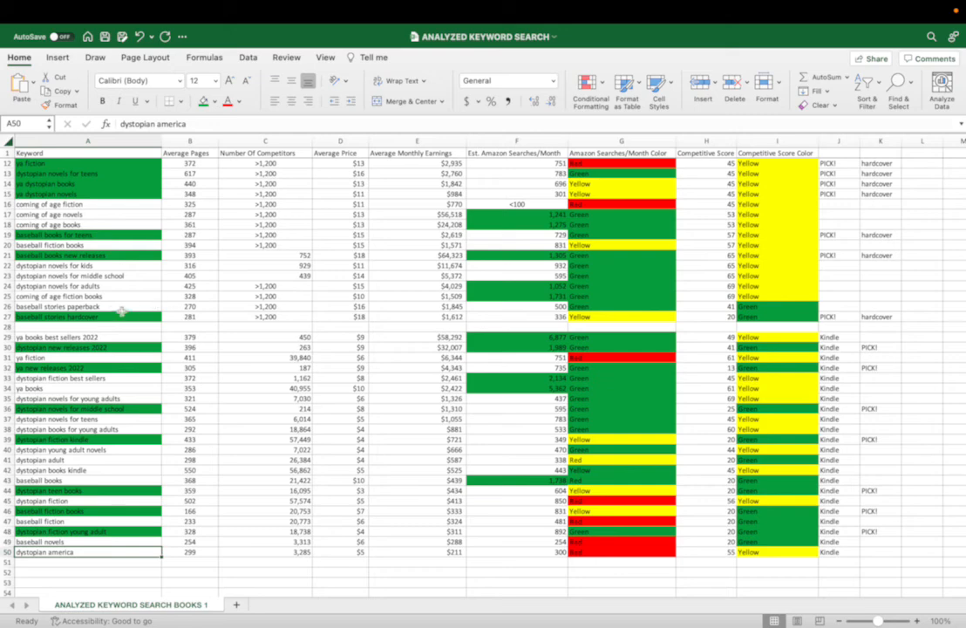
pyautogui.click(40, 317)
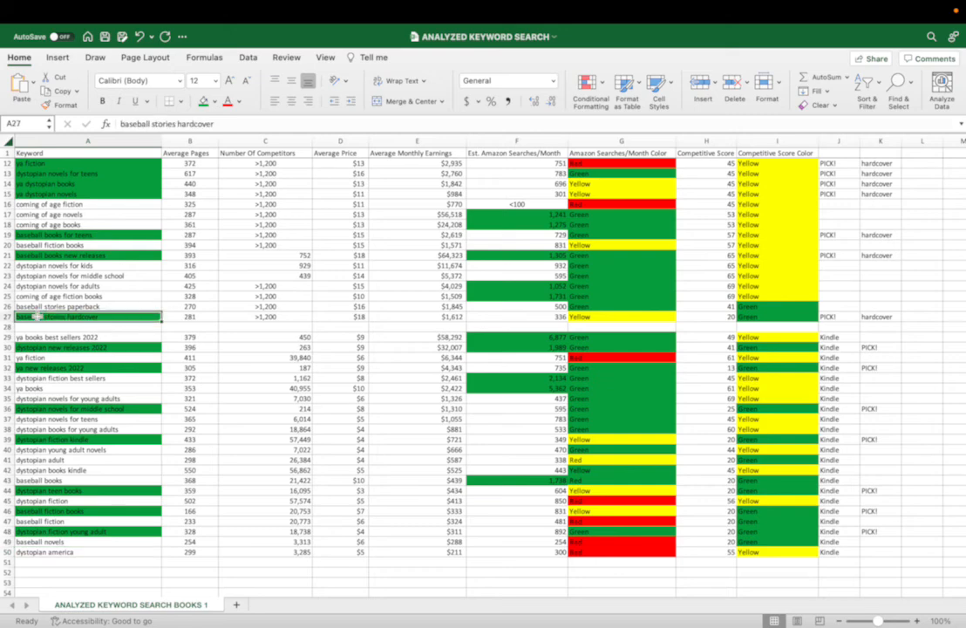
pyautogui.press('Right')
pyautogui.press('Right')
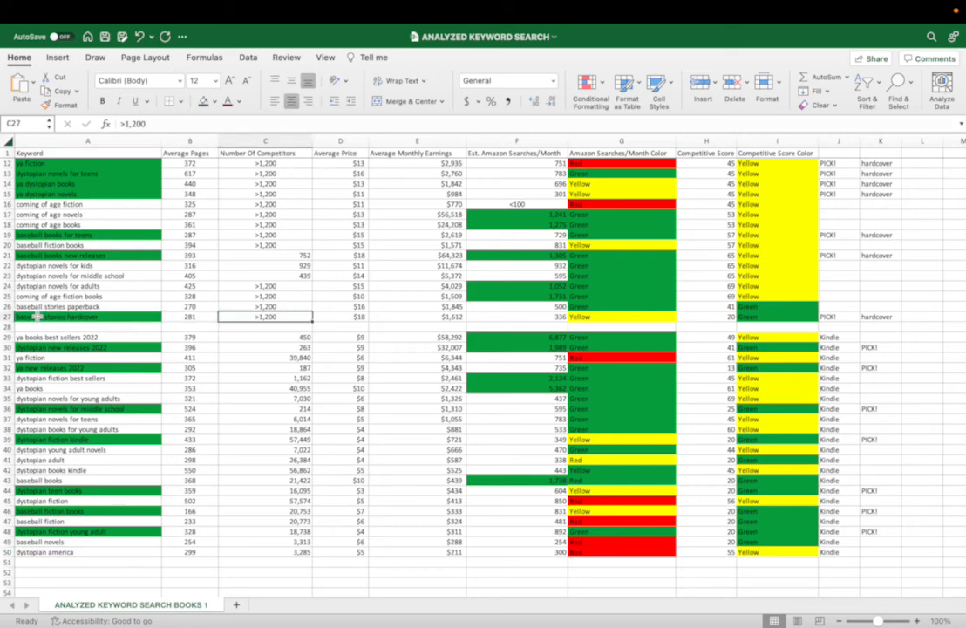
pyautogui.press('Right')
pyautogui.press('Right')
pyautogui.press('Right')
pyautogui.press('Right')
pyautogui.press('Right')
pyautogui.press('Right')
# Recheck the search color and average monthly earnings of "baseball stories hardcover", ending on its Keyword cell A27
pyautogui.press('Left')
pyautogui.press('Left')
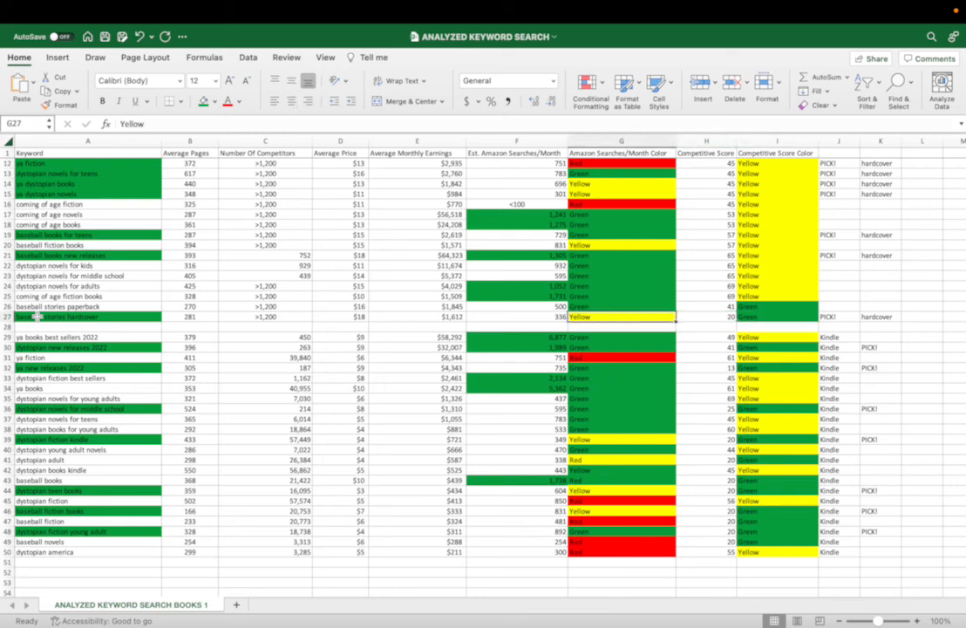
pyautogui.press('Left')
pyautogui.press('Left')
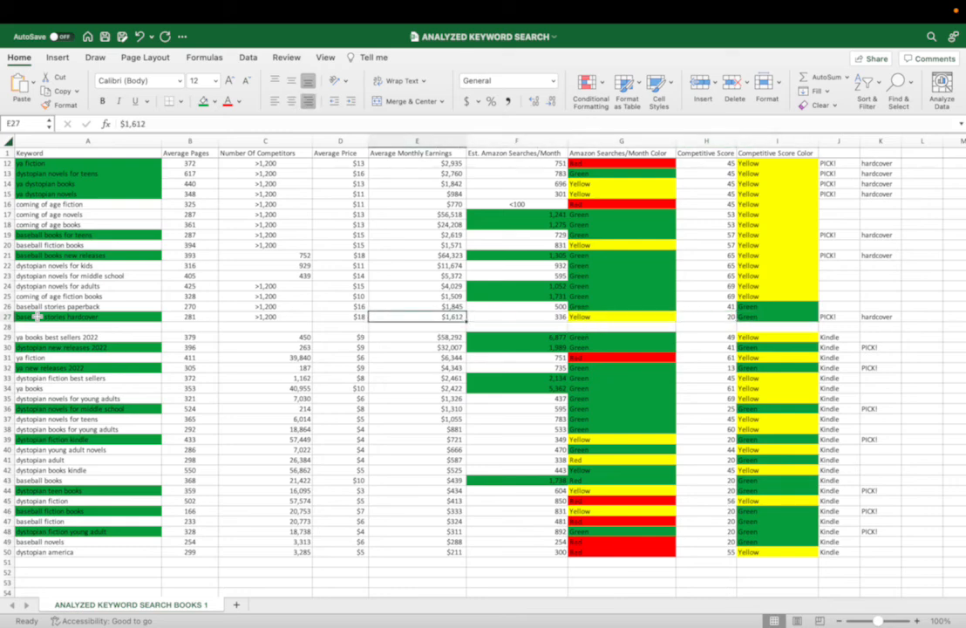
pyautogui.press('Left')
pyautogui.press('Left')
pyautogui.press('Left')
pyautogui.press('Left')
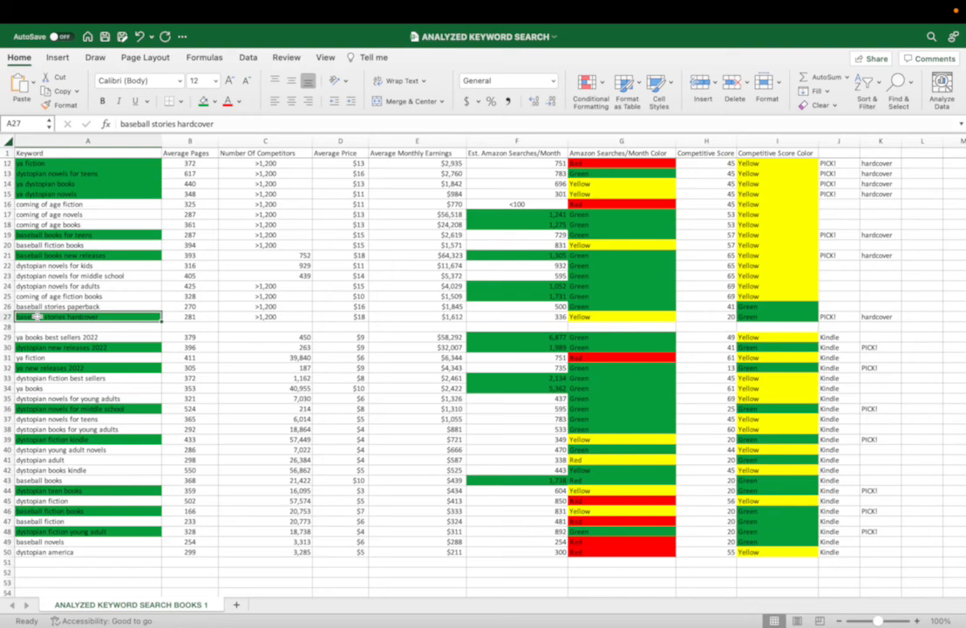
# Switch back to the KDP details page and review the book description and the seven keyword fields
pyautogui.hotkey('ctrl', 'Right')
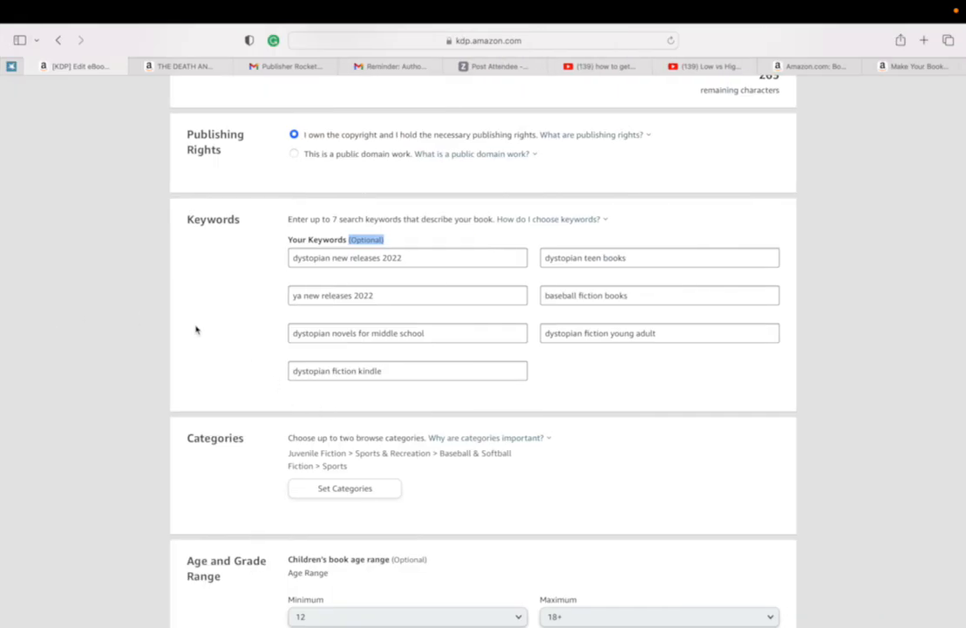
pyautogui.scroll(5, 187, 366)
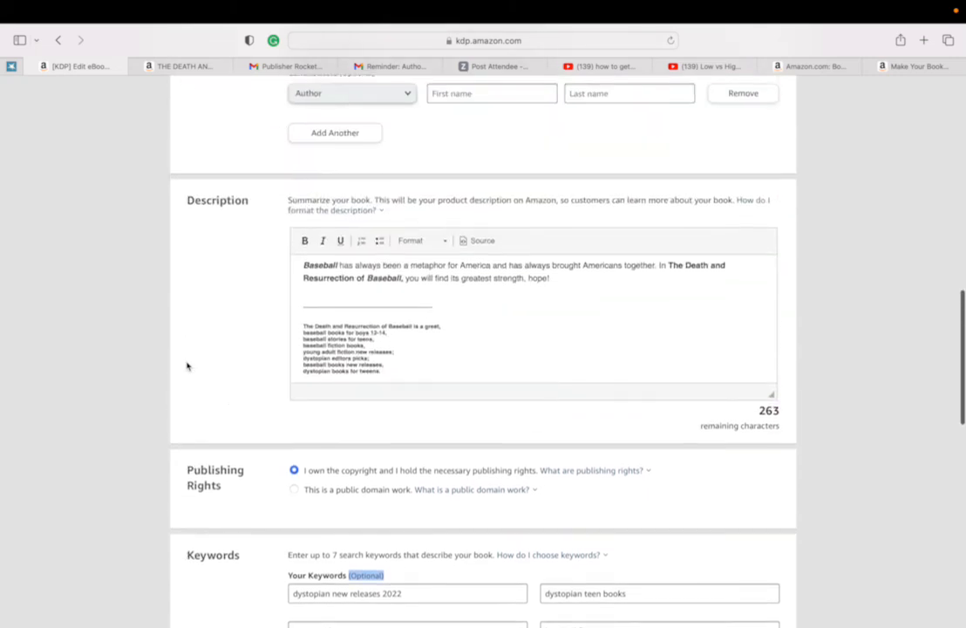
pyautogui.scroll(10, 433, 346)
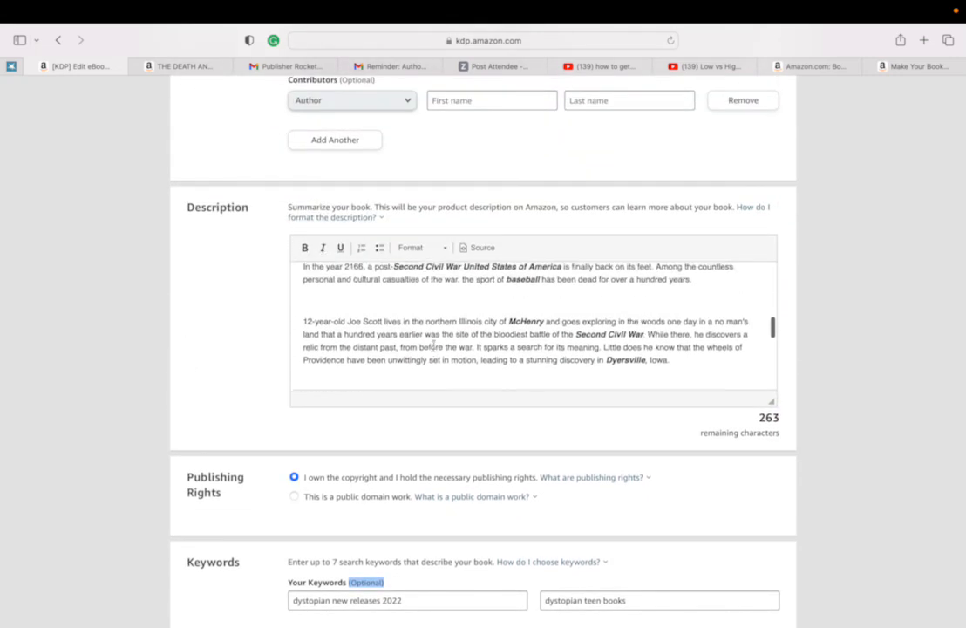
pyautogui.scroll(4, 433, 346)
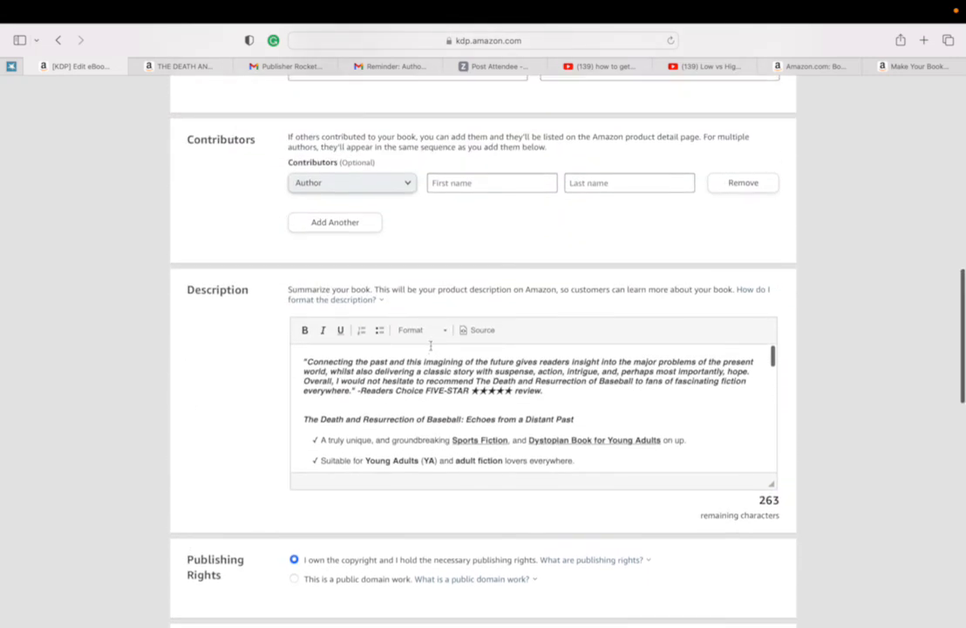
pyautogui.scroll(-5, 232, 458)
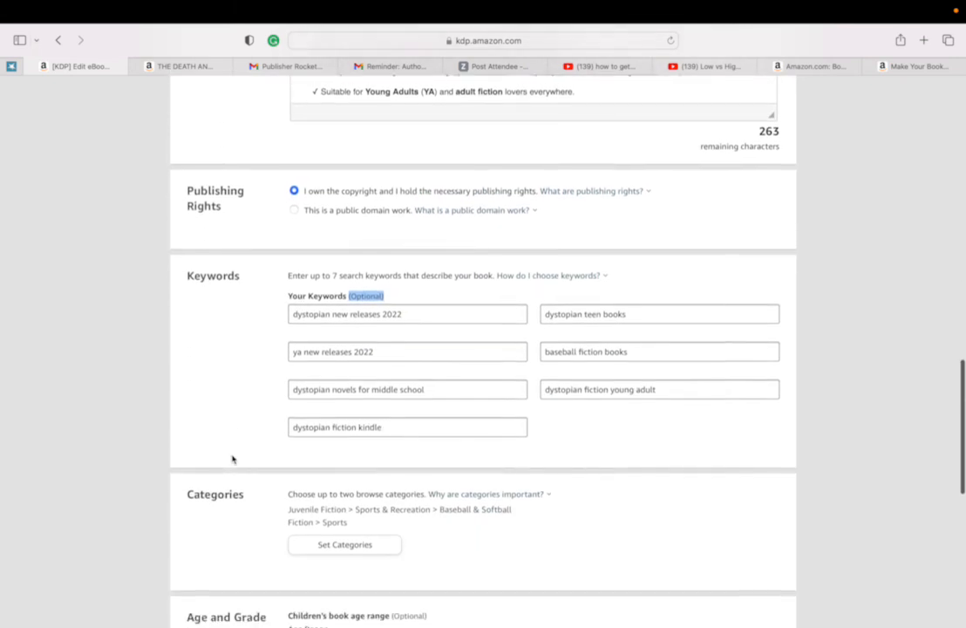
pyautogui.scroll(-2, 233, 458)
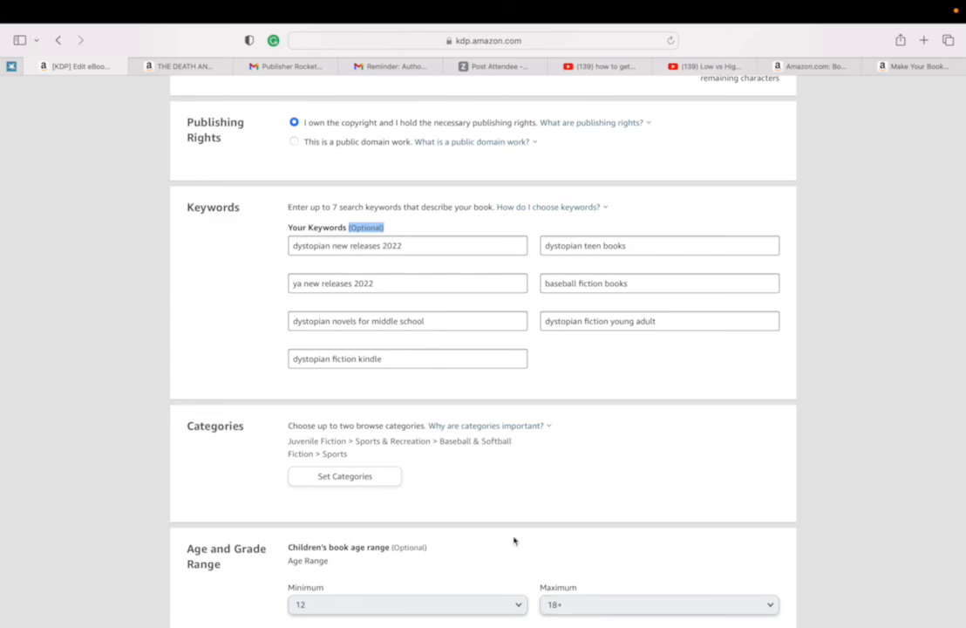
# Return to the Excel keyword analysis and review the green-highlighted picks across the paperback, hardcover and Kindle rows
pyautogui.hotkey('ctrl', 'Left')
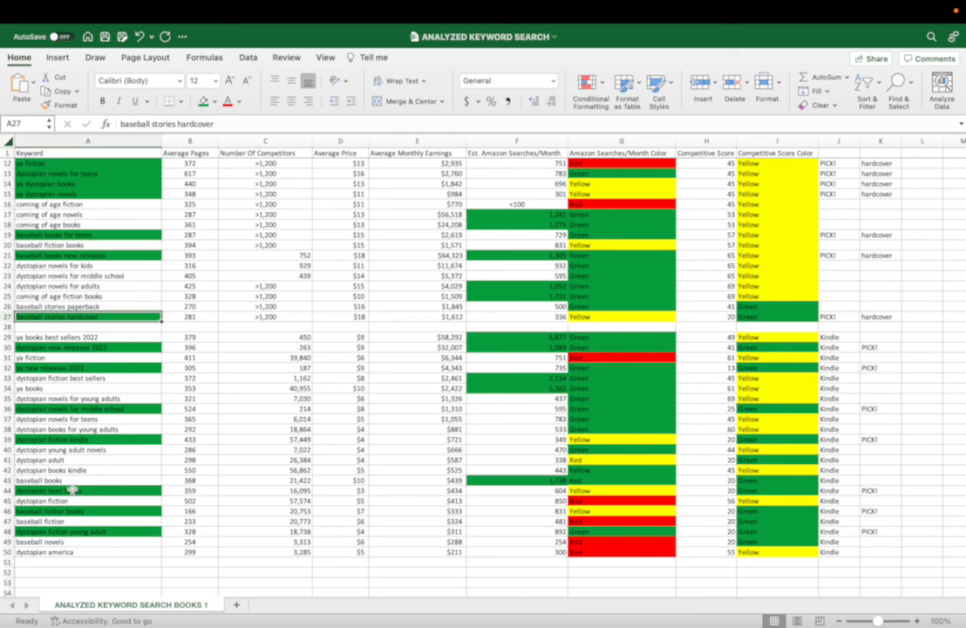
pyautogui.scroll(5, 73, 490)
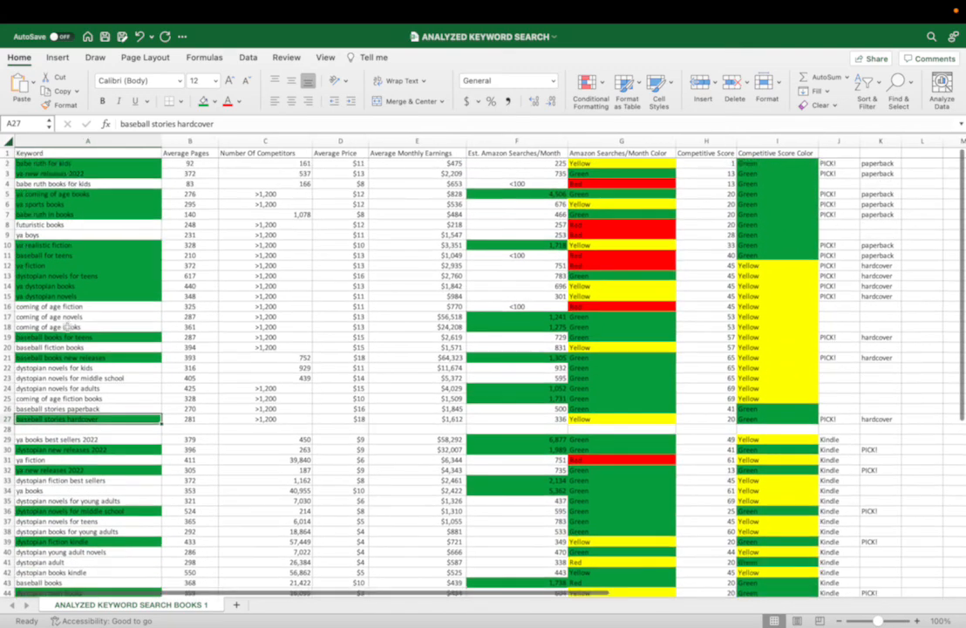
pyautogui.scroll(-1, 67, 327)
pyautogui.scroll(1, 67, 327)
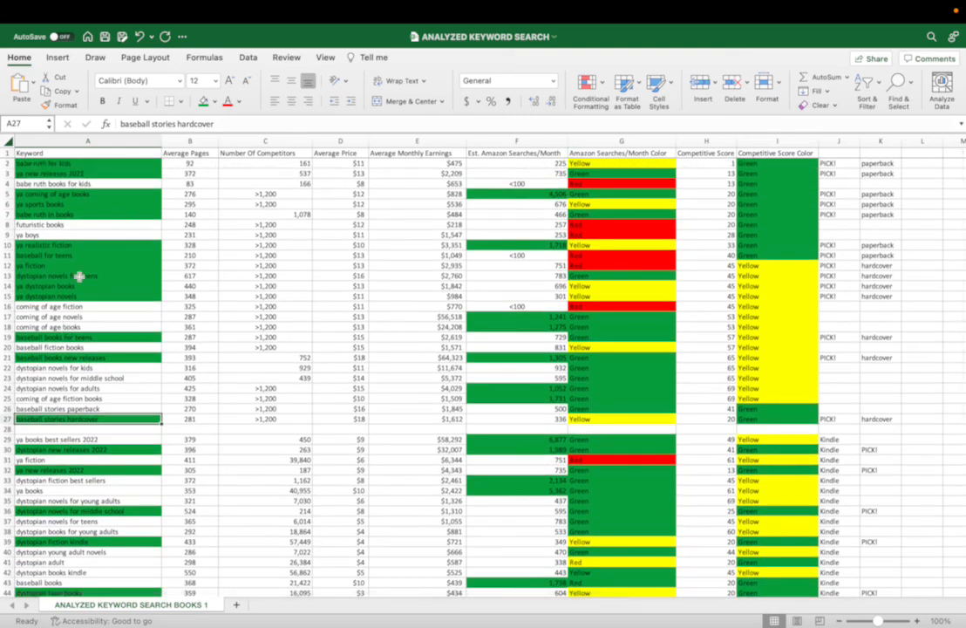
pyautogui.scroll(-20, 78, 278)
pyautogui.scroll(20, 78, 274)
pyautogui.scroll(-7, 79, 276)
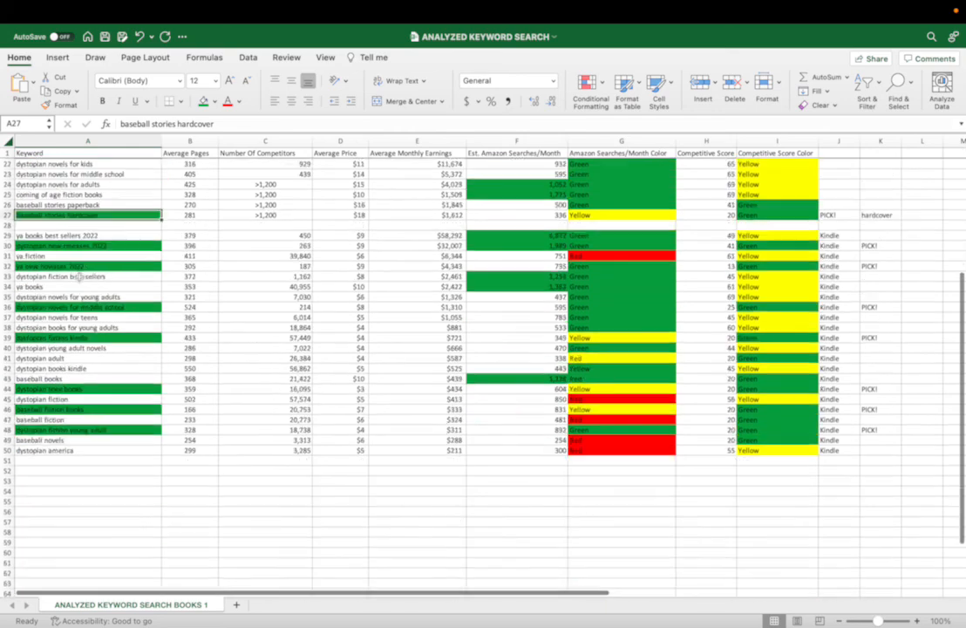
pyautogui.scroll(5, 79, 276)
pyautogui.scroll(-4, 79, 275)
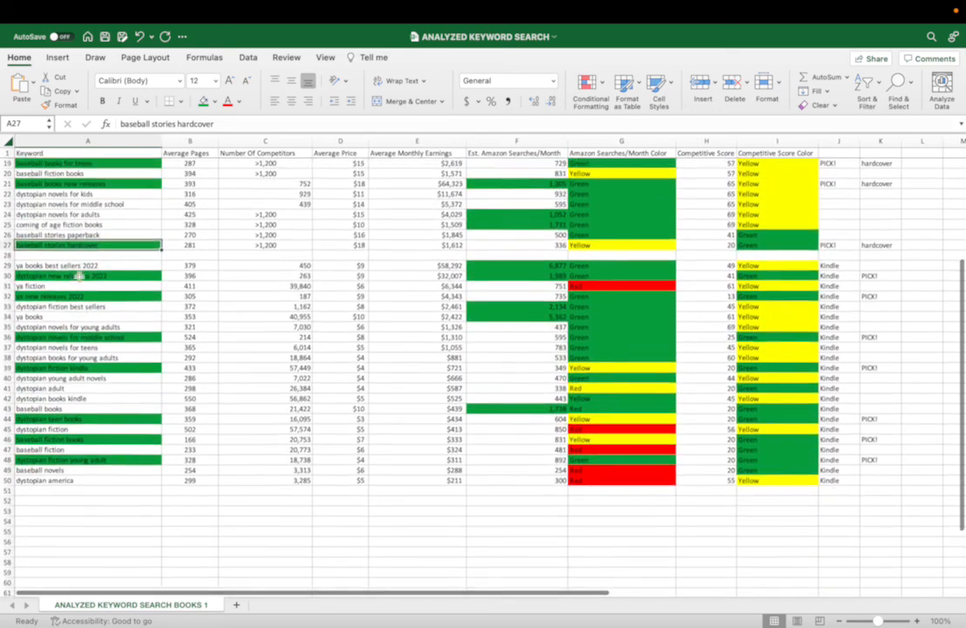
pyautogui.scroll(4, 79, 276)
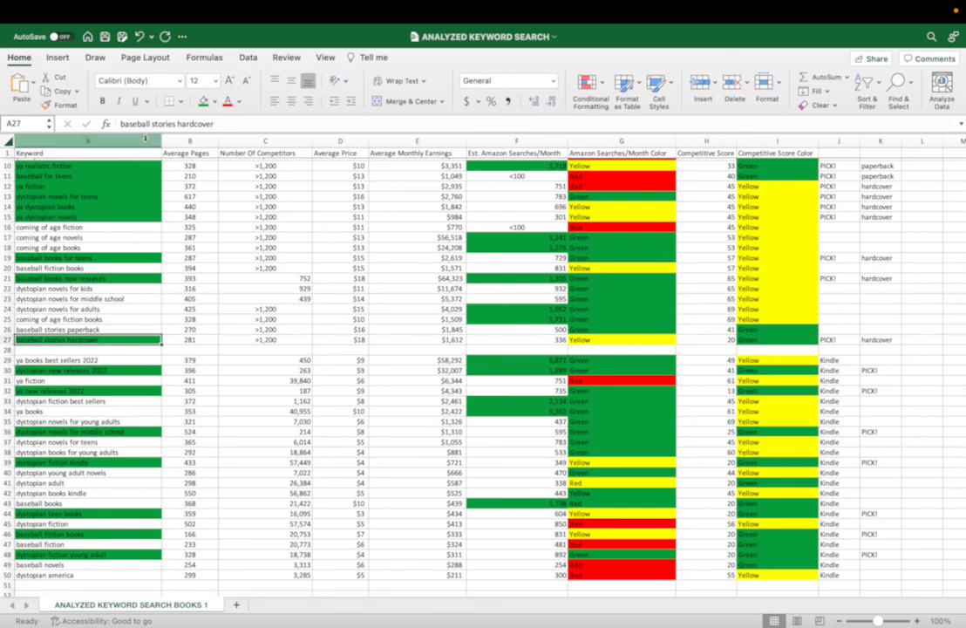
# Switch to the KDP page and read the book description through to its closing keyword phrases, comparing with the Excel keyword analysis
pyautogui.hotkey('ctrl', 'Right')
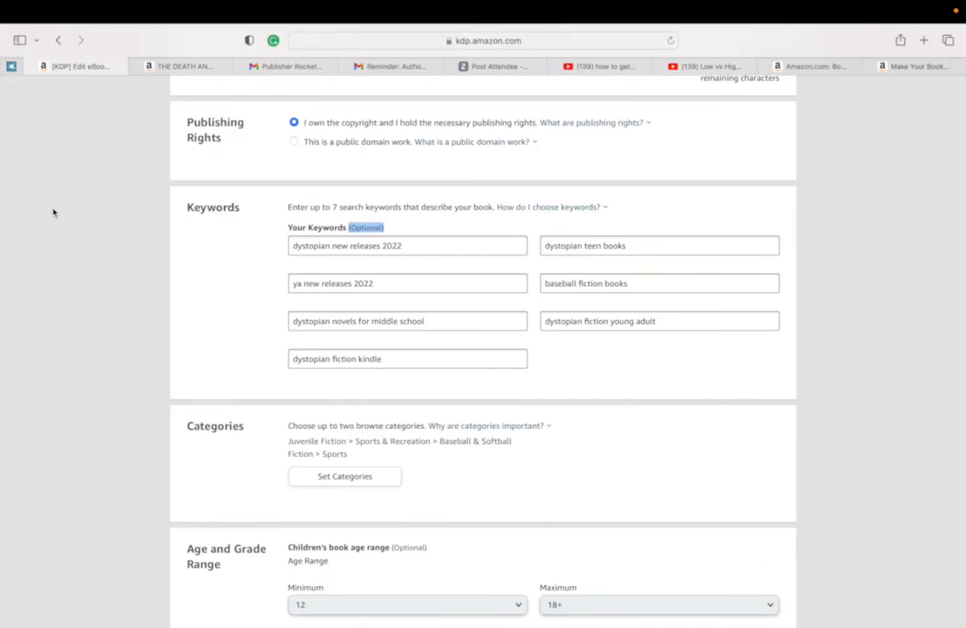
pyautogui.scroll(10, 425, 199)
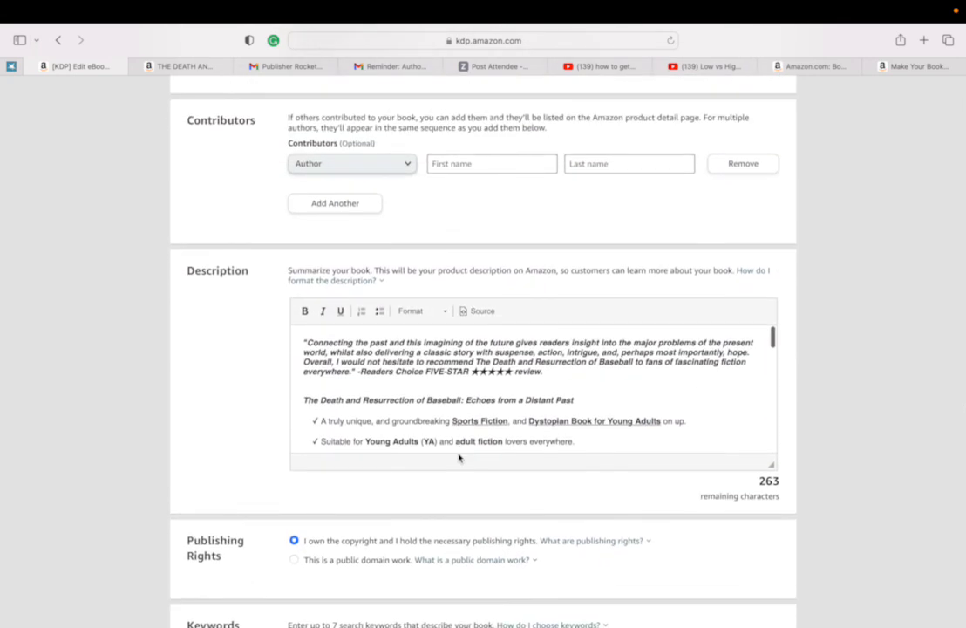
pyautogui.scroll(-8, 457, 407)
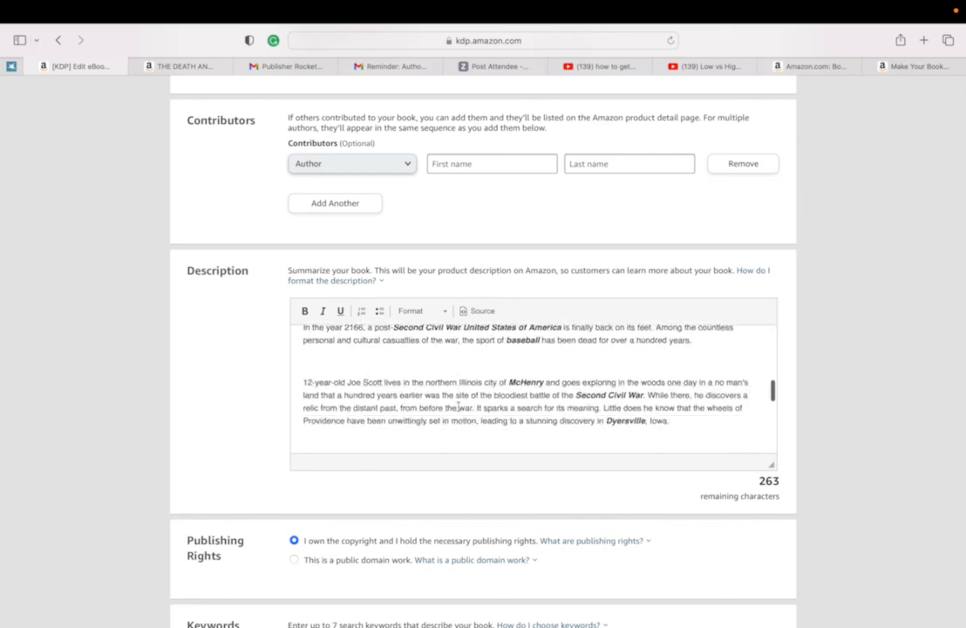
pyautogui.scroll(-5, 458, 407)
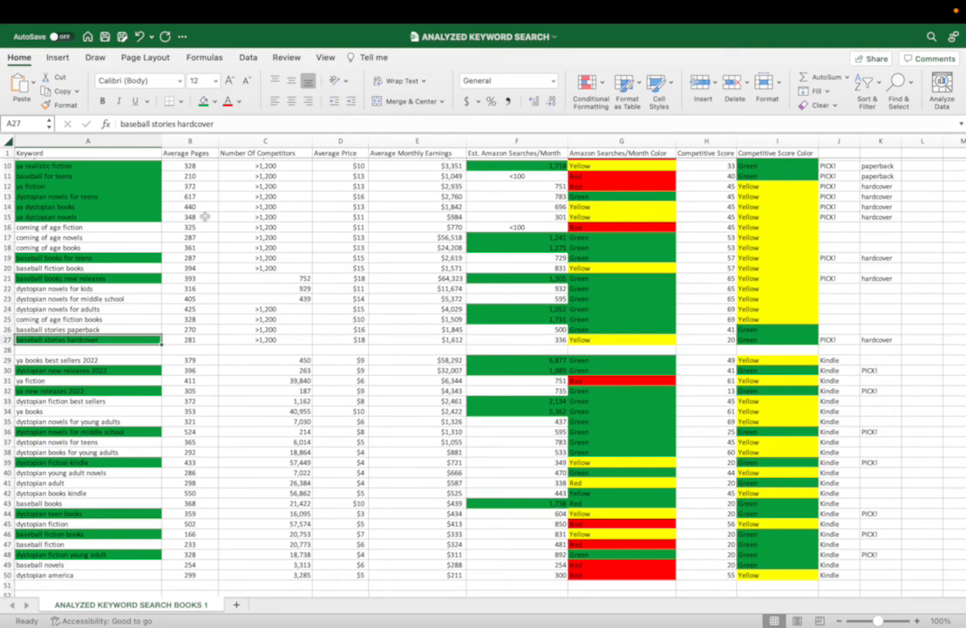
pyautogui.hotkey('ctrl', 'Right')
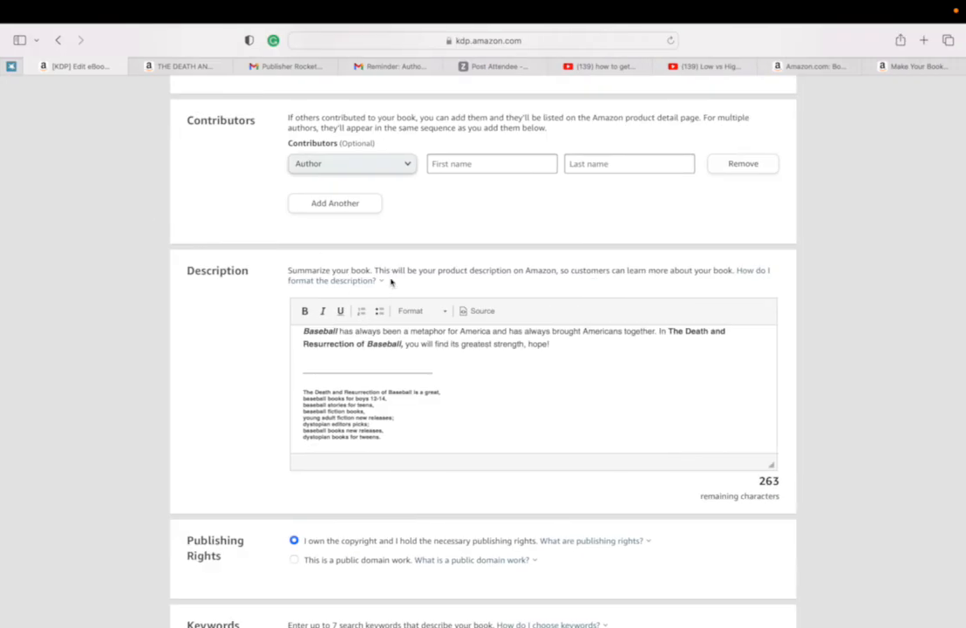
pyautogui.scroll(1, 392, 292)
pyautogui.scroll(5, 392, 292)
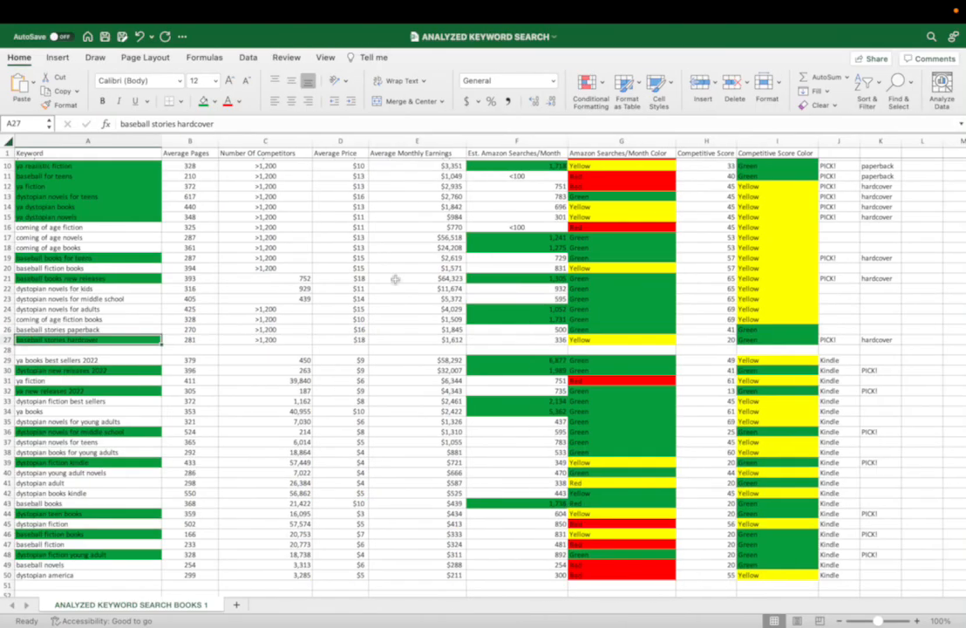